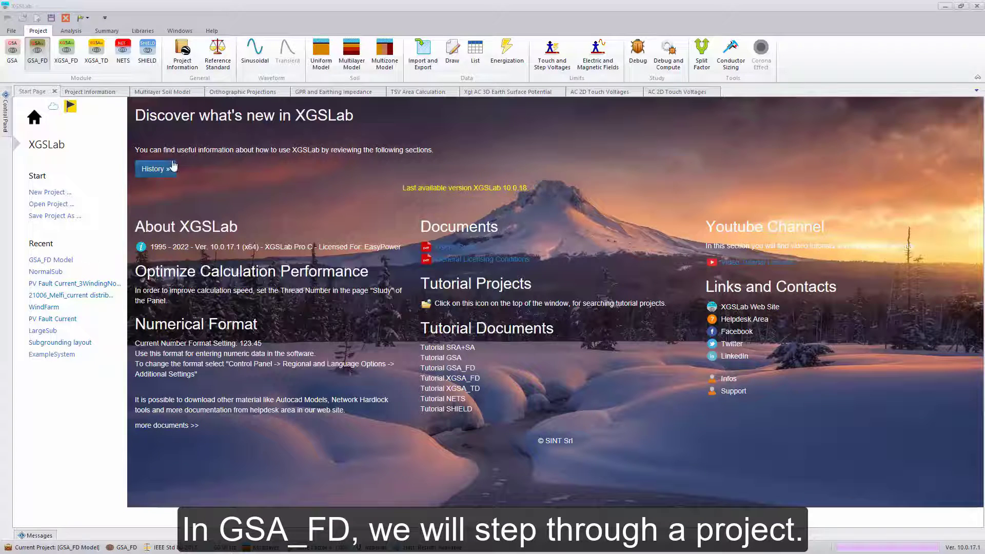
Open Project Information for GSA_FD Model at its General sheet, showing the IEEE reference standards
{"action": "left_click", "coordinate": [172, 69]}
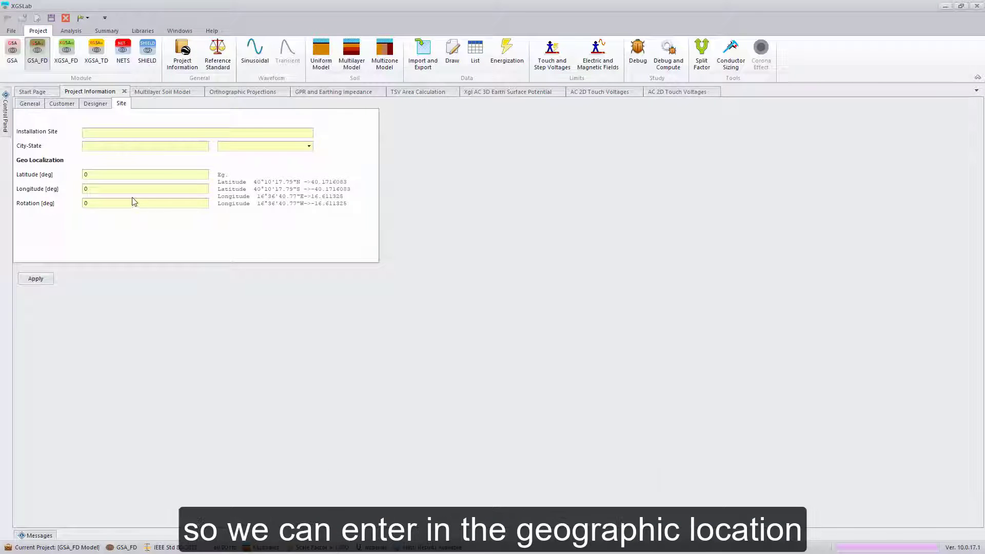
{"action": "left_click", "coordinate": [29, 104]}
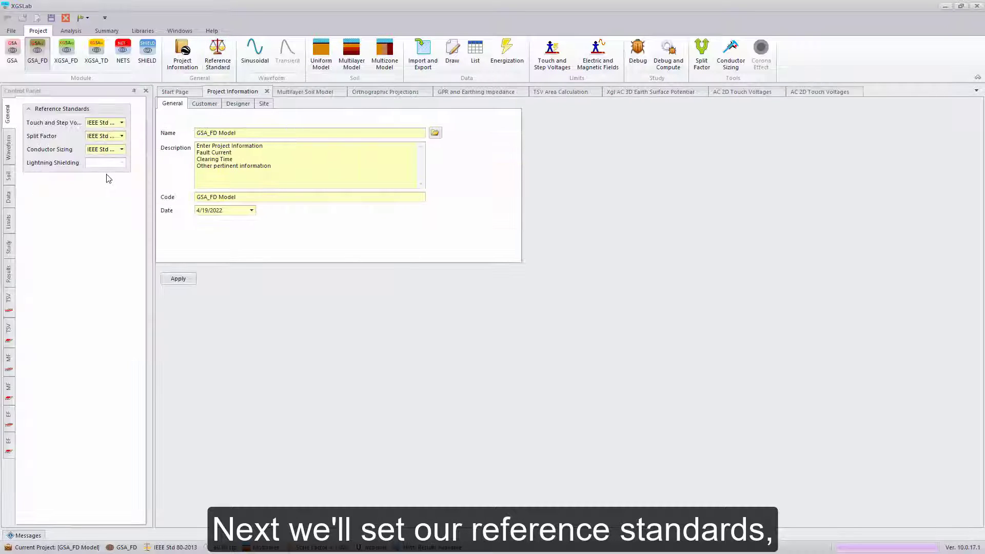
Set touch and step voltages to IEEE Std 80-2013, check the sinusoidal 60 Hz waveform, and show the three-layer soil model
{"action": "left_click", "coordinate": [121, 123]}
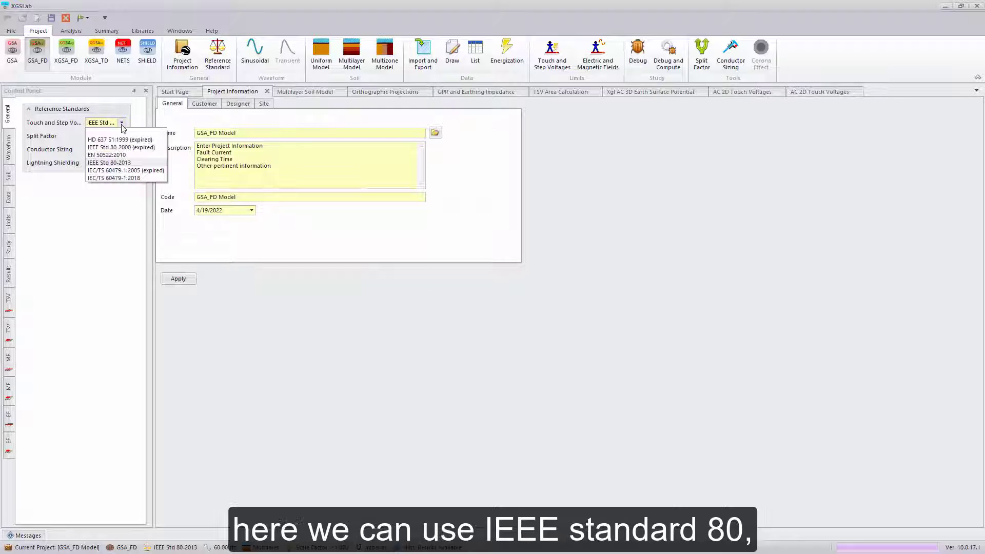
{"action": "left_click", "coordinate": [111, 164]}
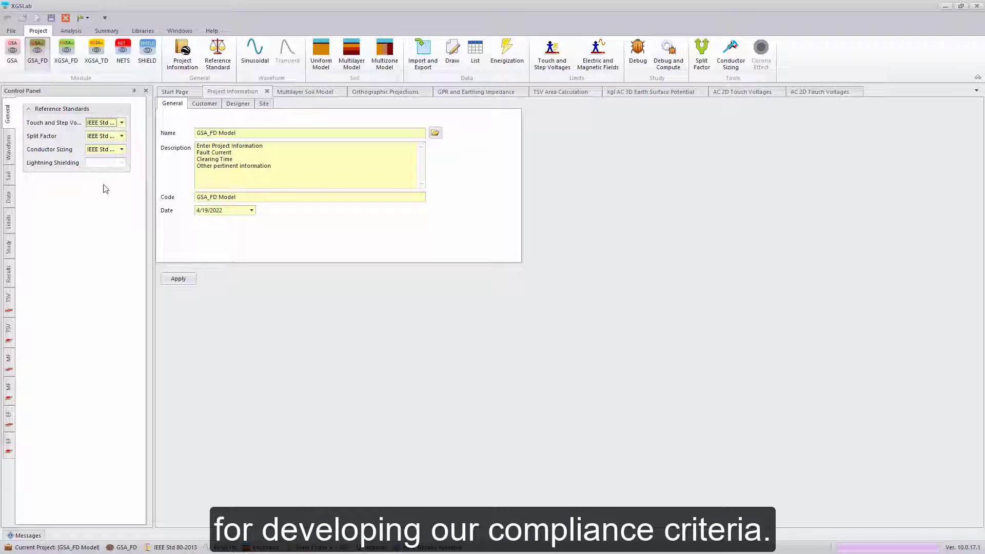
{"action": "left_click", "coordinate": [256, 51]}
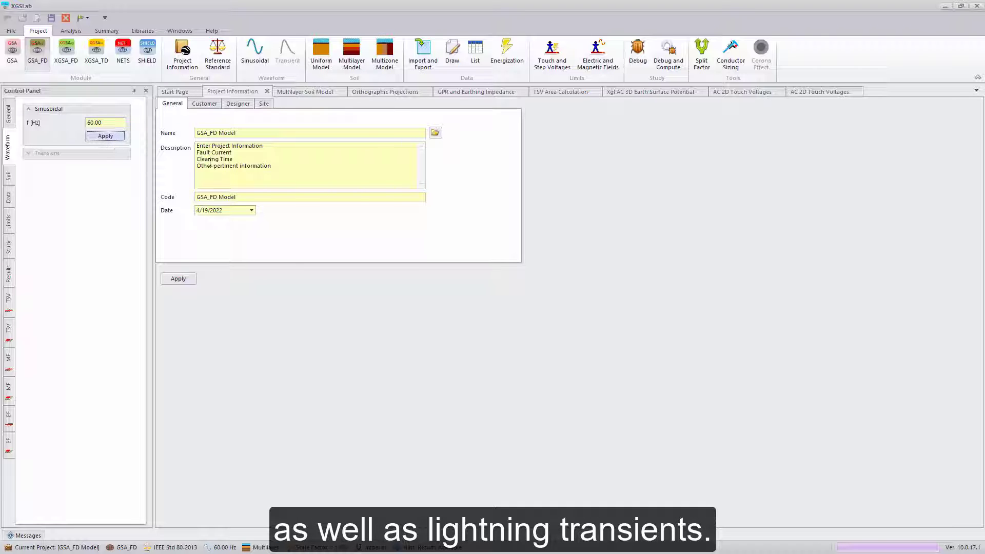
{"action": "left_click", "coordinate": [359, 50]}
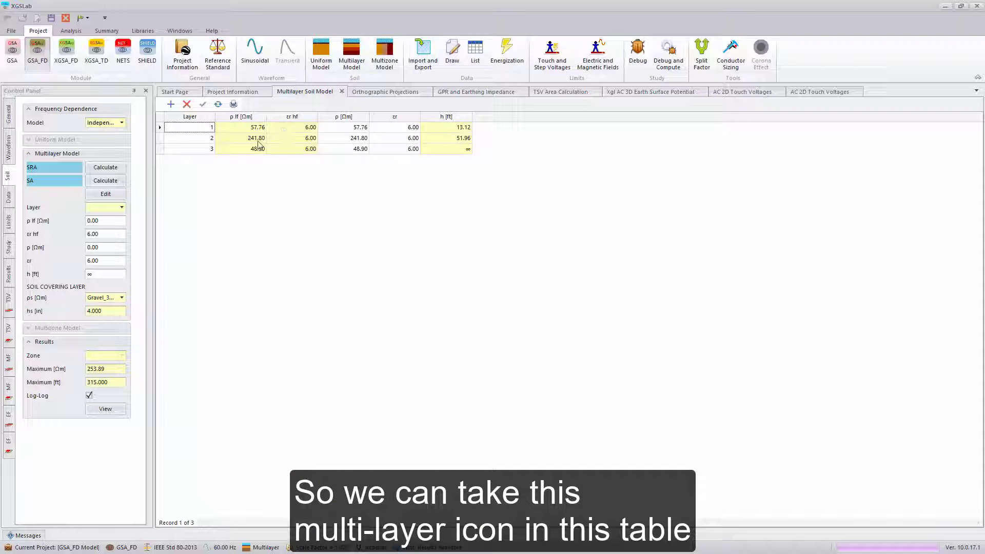
Check the measured resistivities and four-pin figure, then plot the three-layer fit (RMS error 1.807%)
{"action": "left_click", "coordinate": [123, 170]}
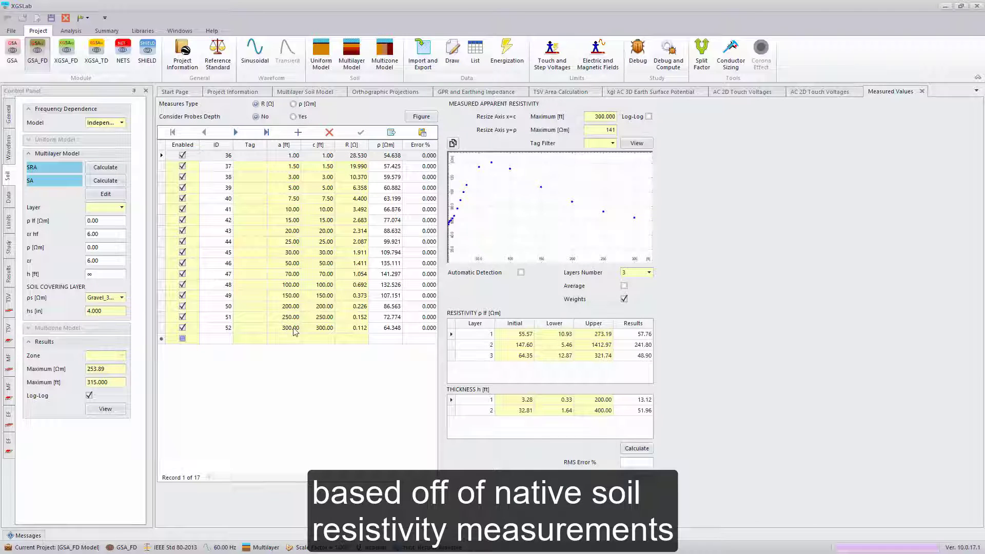
{"action": "left_click", "coordinate": [421, 117]}
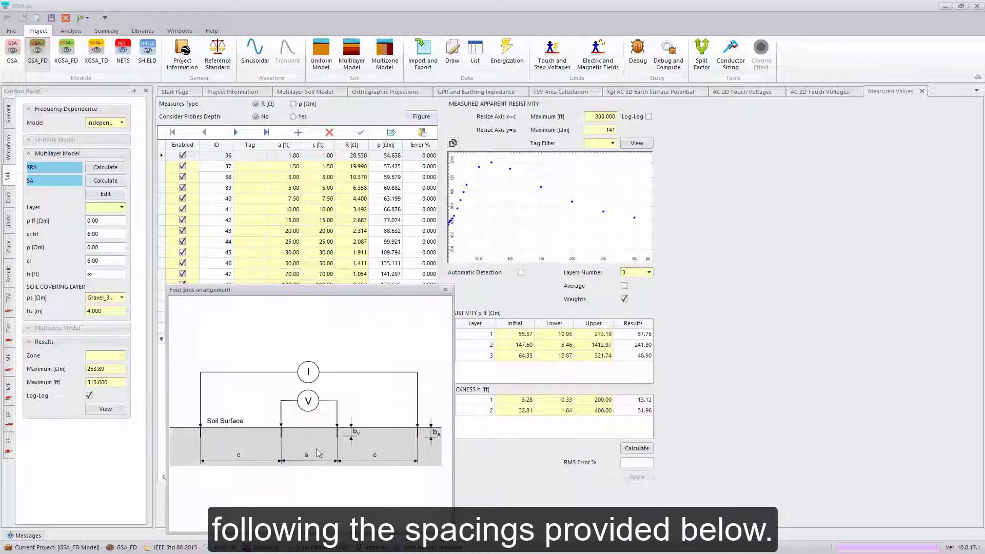
{"action": "left_click", "coordinate": [445, 289]}
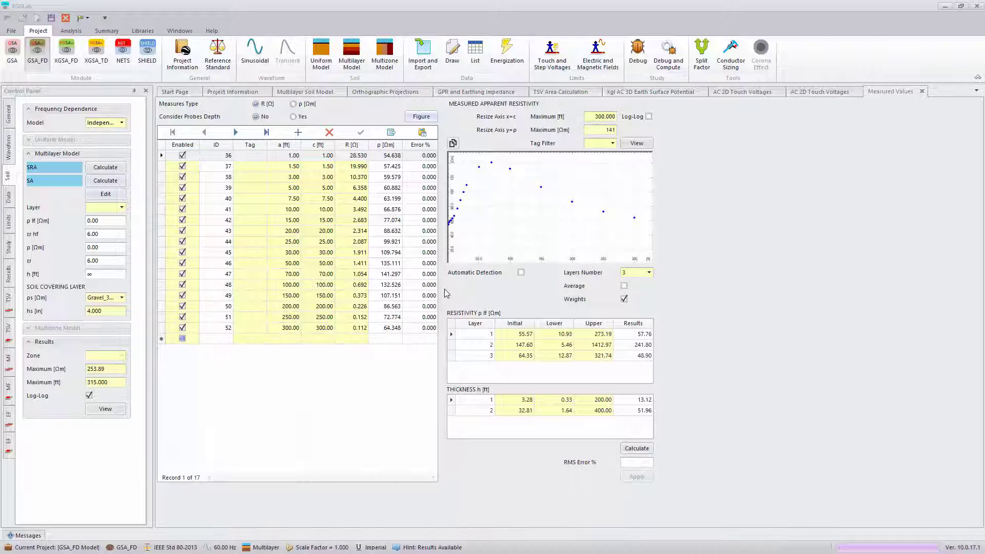
{"action": "left_click", "coordinate": [106, 408]}
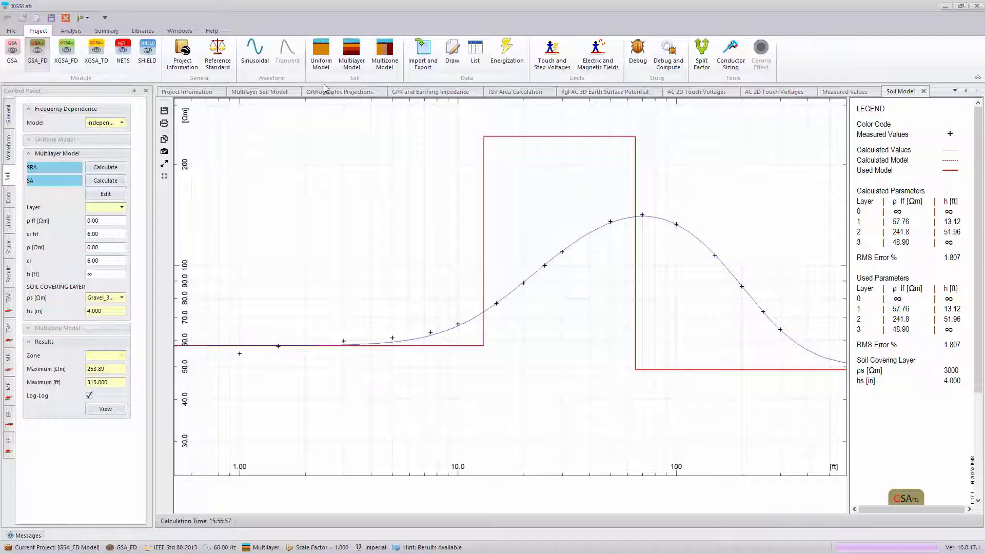
Review the imported conductor data and draw the grid plan with Fault, Central and Floating points
{"action": "left_click", "coordinate": [417, 60]}
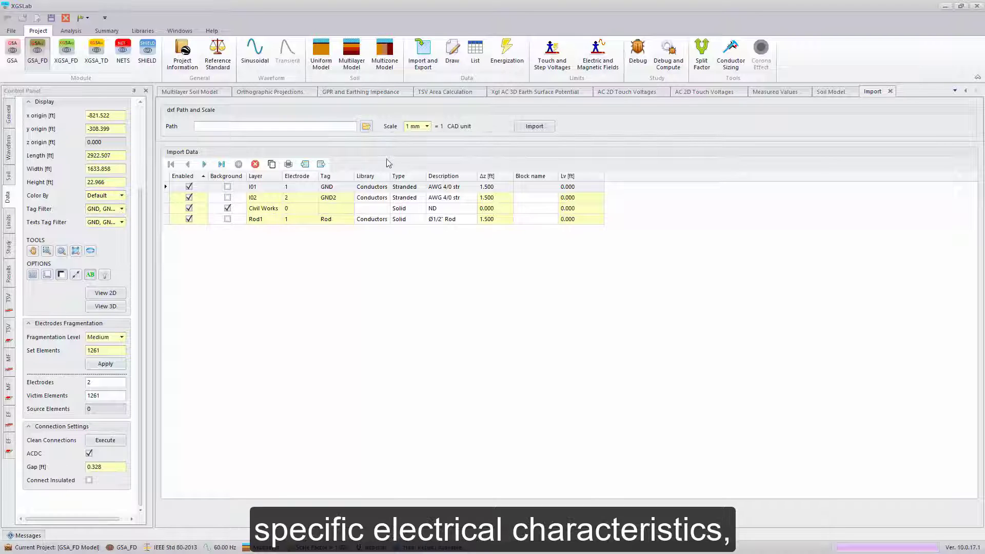
{"action": "left_click", "coordinate": [450, 53]}
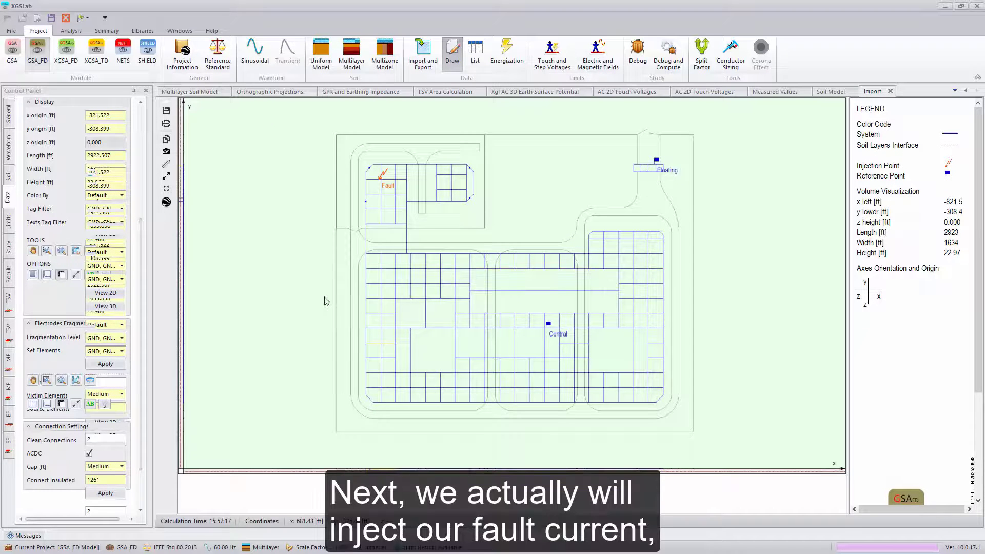
{"action": "right_click", "coordinate": [374, 180]}
{"action": "left_click", "coordinate": [432, 343]}
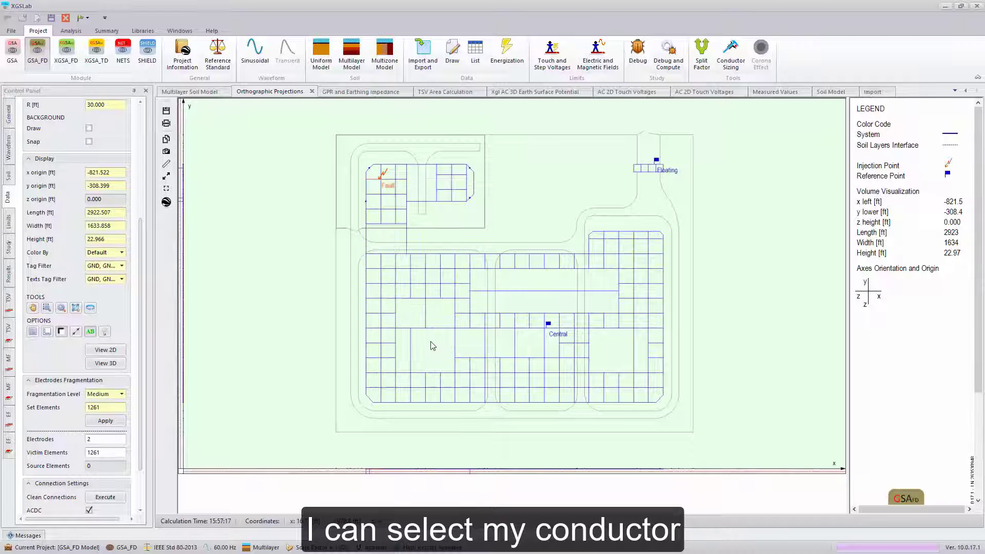
{"action": "double_click", "coordinate": [407, 334]}
{"action": "left_click", "coordinate": [413, 294]}
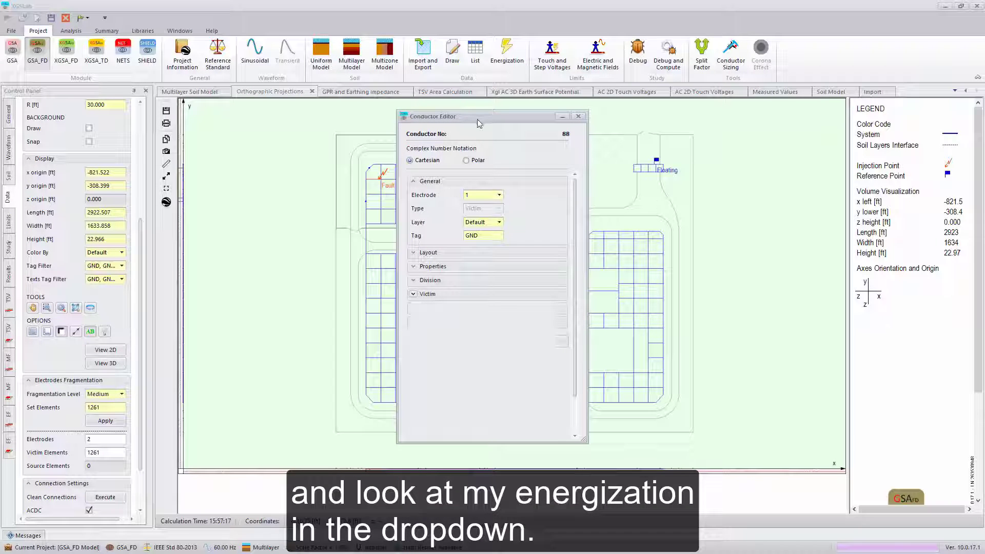
{"action": "left_click_drag", "start_coordinate": [479, 123], "coordinate": [499, 101]}
{"action": "scroll", "coordinate": [547, 267], "scroll_direction": "down", "scroll_amount": 2}
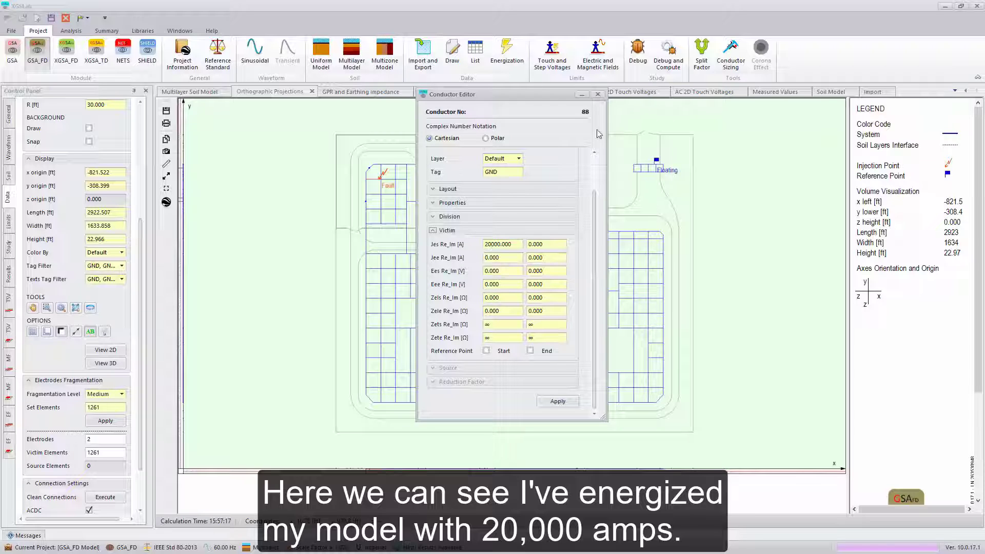
{"action": "left_click", "coordinate": [597, 95]}
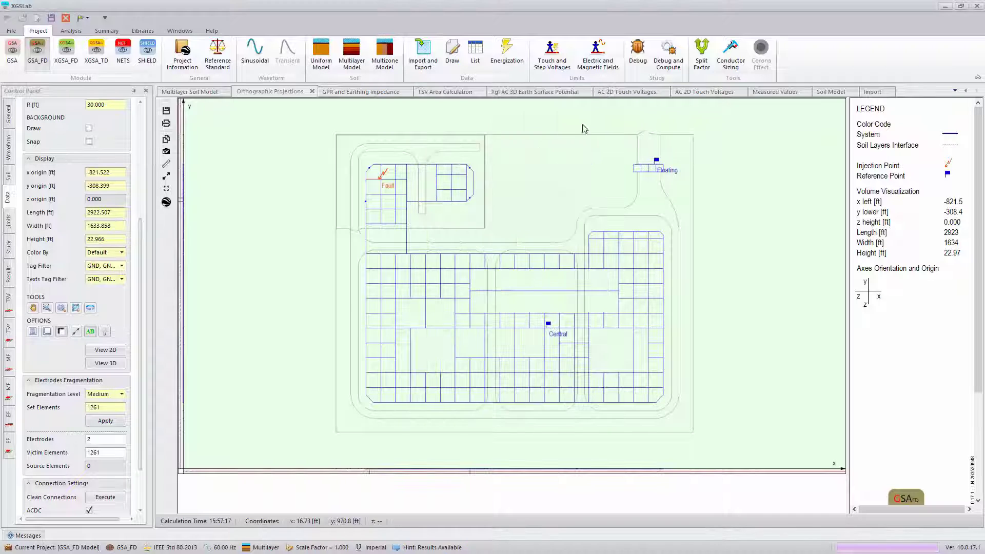
Show GPR and earthing impedance results, then the 2000 × 2300 ft touch/step calculation area with 10 ft steps
{"action": "left_click", "coordinate": [70, 31]}
{"action": "left_click", "coordinate": [29, 54]}
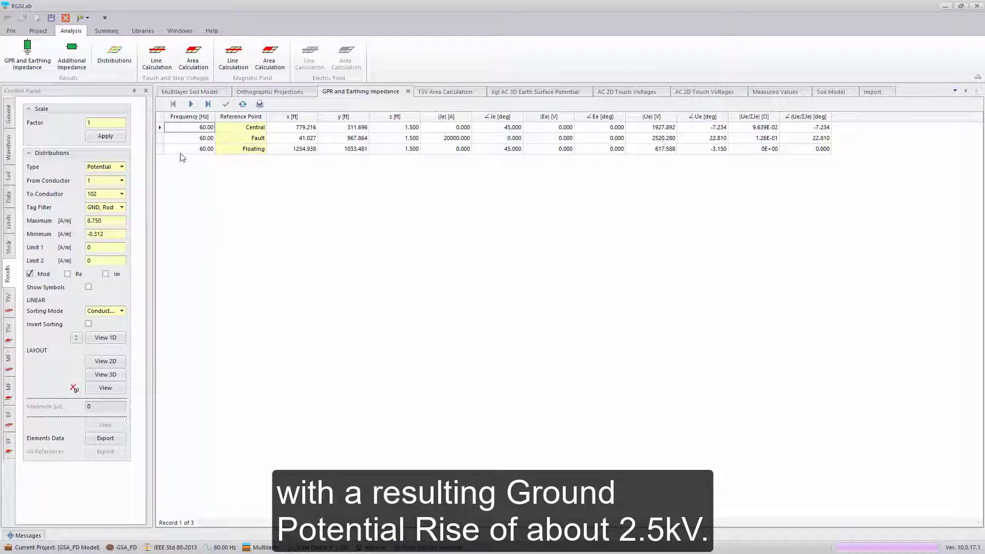
{"action": "left_click", "coordinate": [194, 62]}
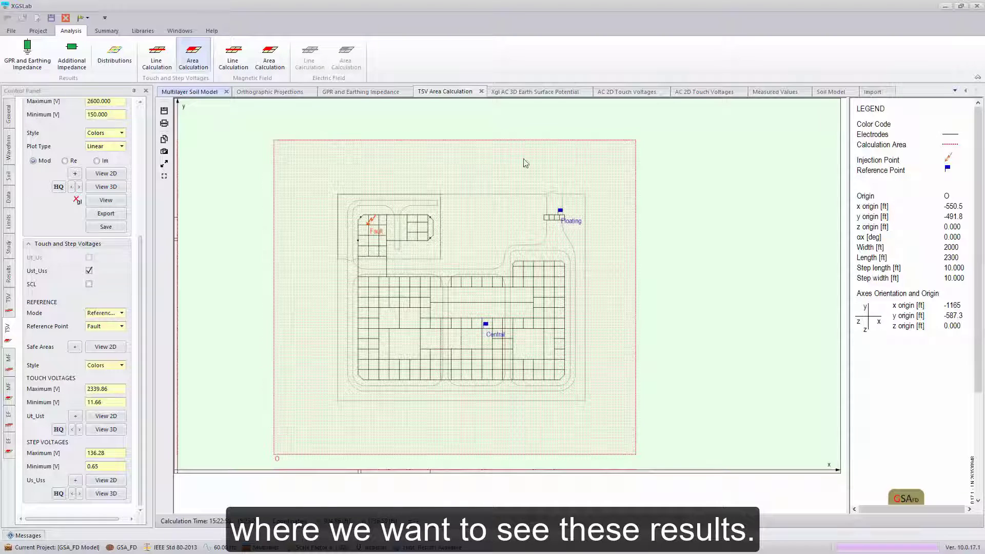
View the 3D earth surface potential, then both 2D touch voltage maps, ranging from 12.27 V to 2228 V
{"action": "left_click", "coordinate": [533, 93]}
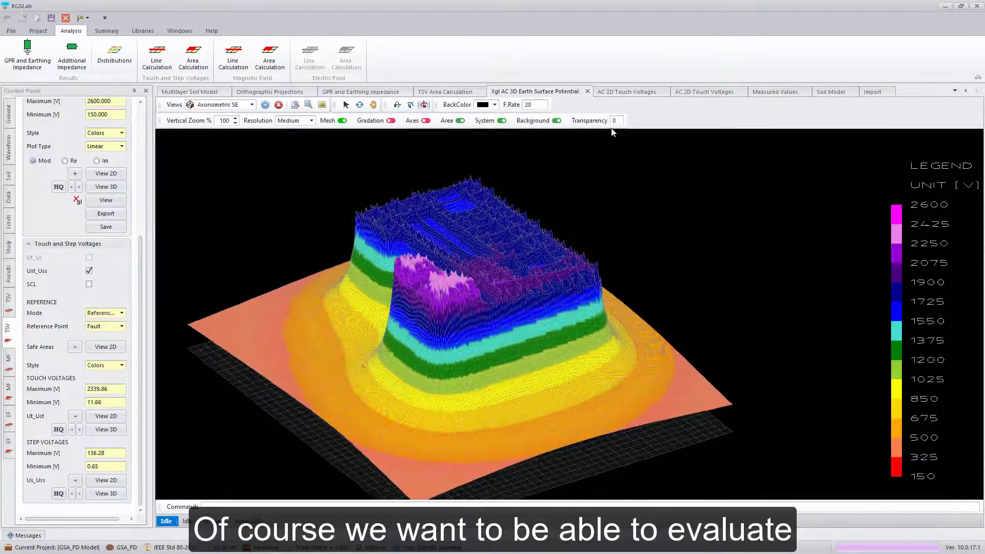
{"action": "left_click", "coordinate": [623, 92]}
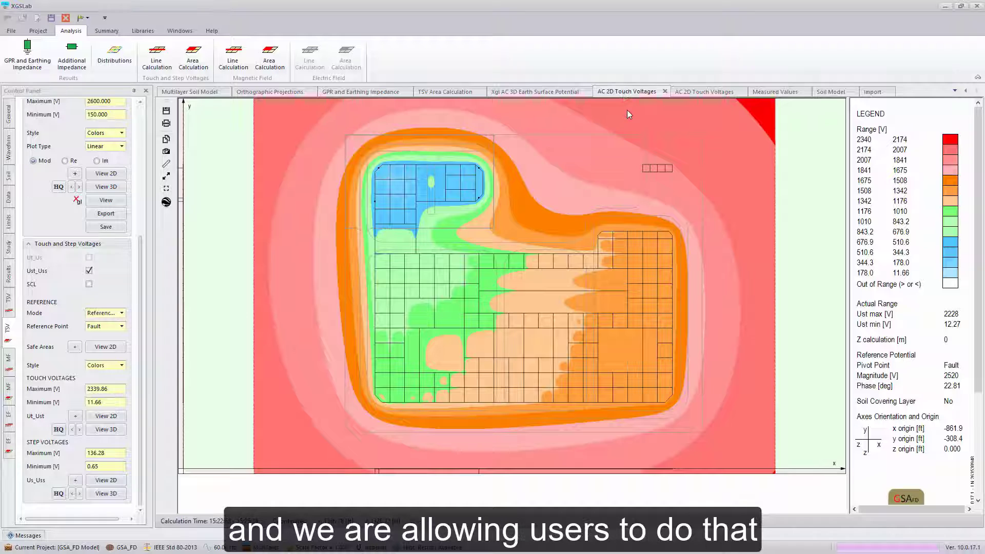
{"action": "mouse_move", "coordinate": [627, 112]}
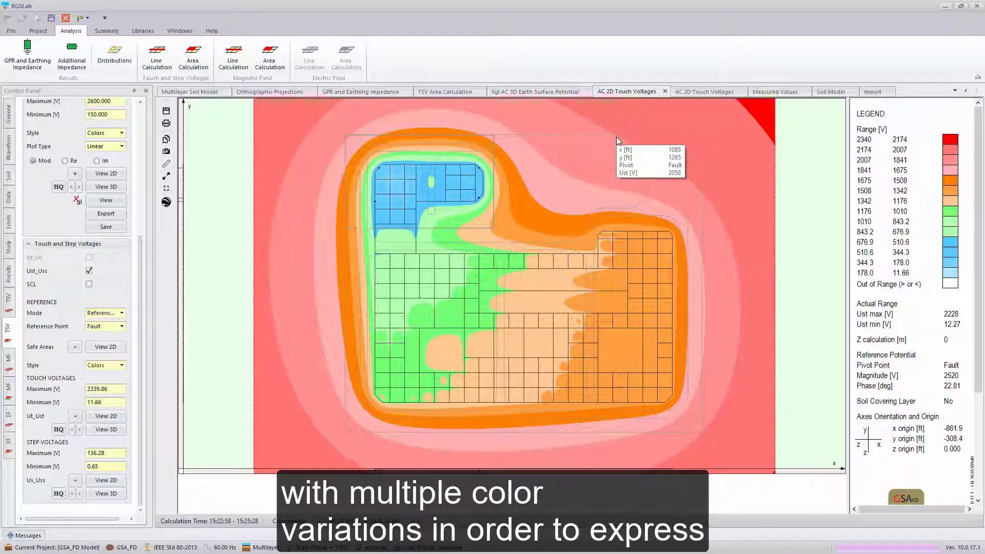
{"action": "left_click", "coordinate": [700, 92]}
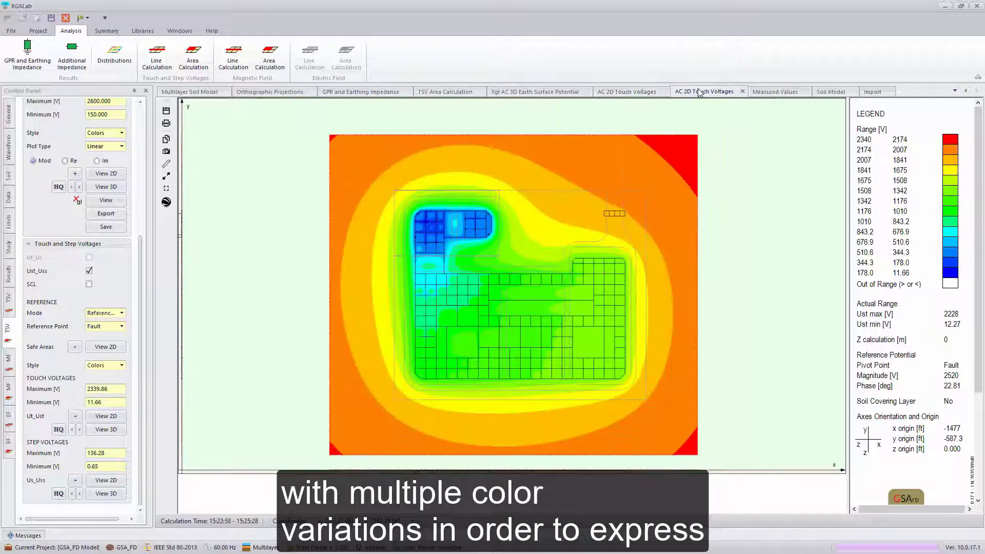
{"action": "mouse_move", "coordinate": [544, 286]}
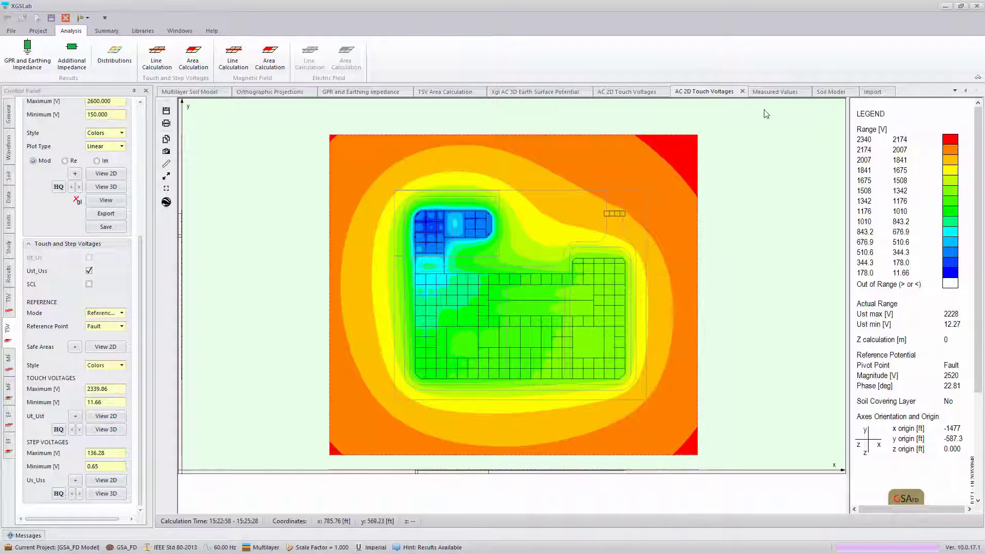
Generate the 8-page report with all sections and scroll its preview down to the soil model chart
{"action": "left_click", "coordinate": [106, 31]}
{"action": "left_click", "coordinate": [37, 56]}
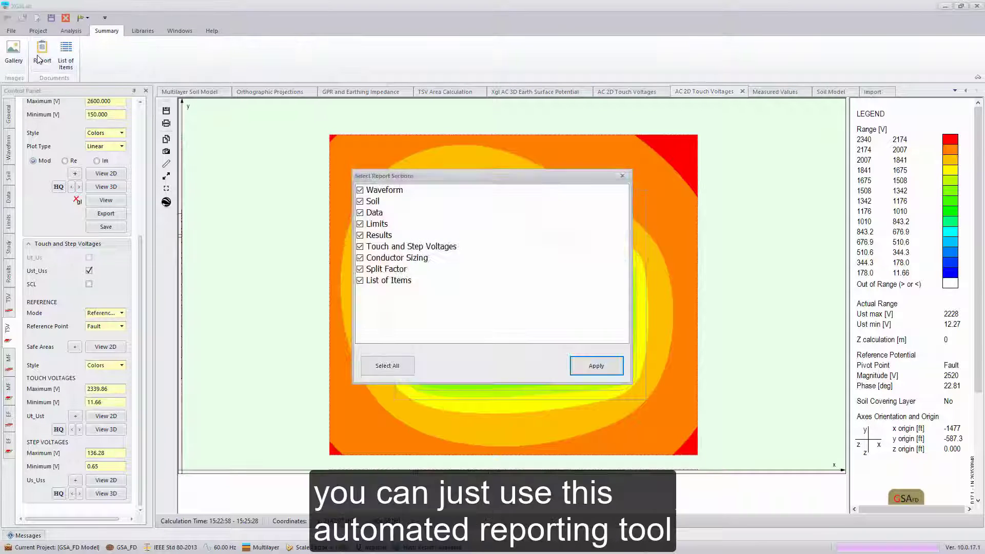
{"action": "left_click", "coordinate": [590, 368]}
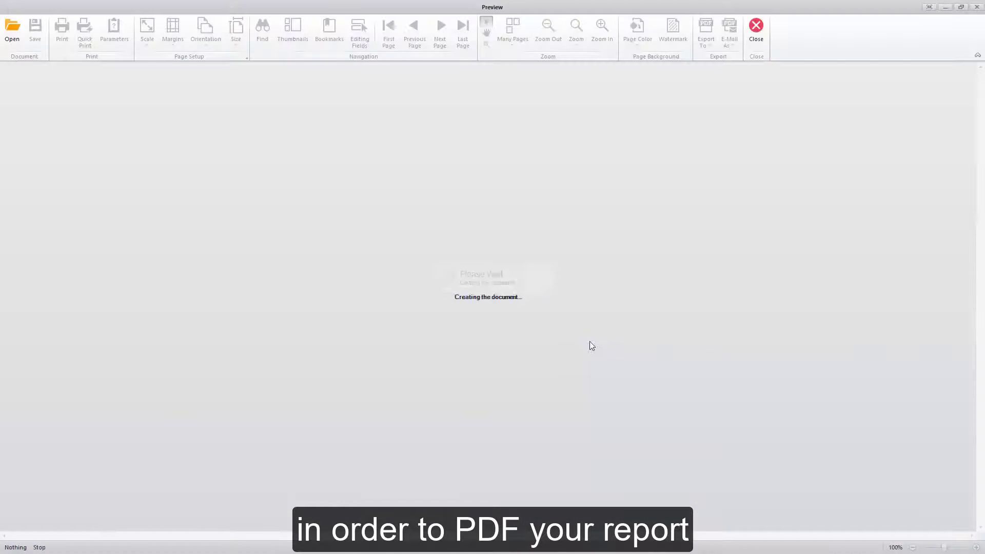
{"action": "scroll", "coordinate": [580, 428], "scroll_direction": "down", "scroll_amount": 5}
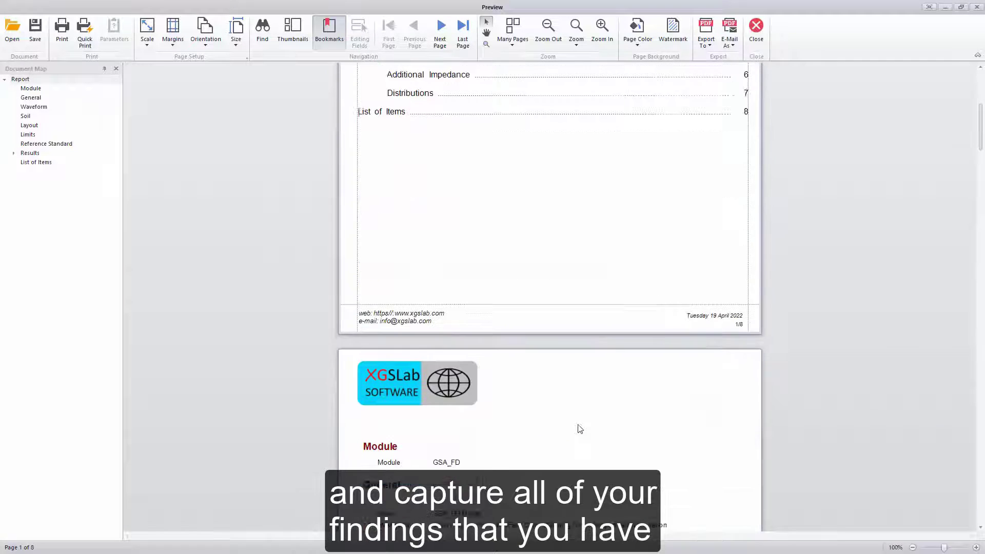
{"action": "scroll", "coordinate": [580, 428], "scroll_direction": "down", "scroll_amount": 10}
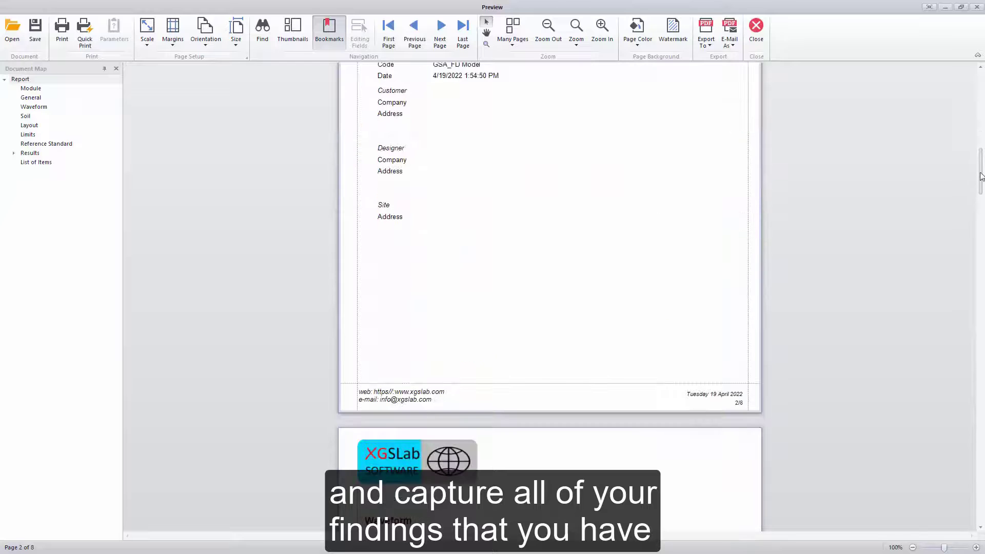
{"action": "scroll", "coordinate": [904, 346], "scroll_direction": "down", "scroll_amount": 15}
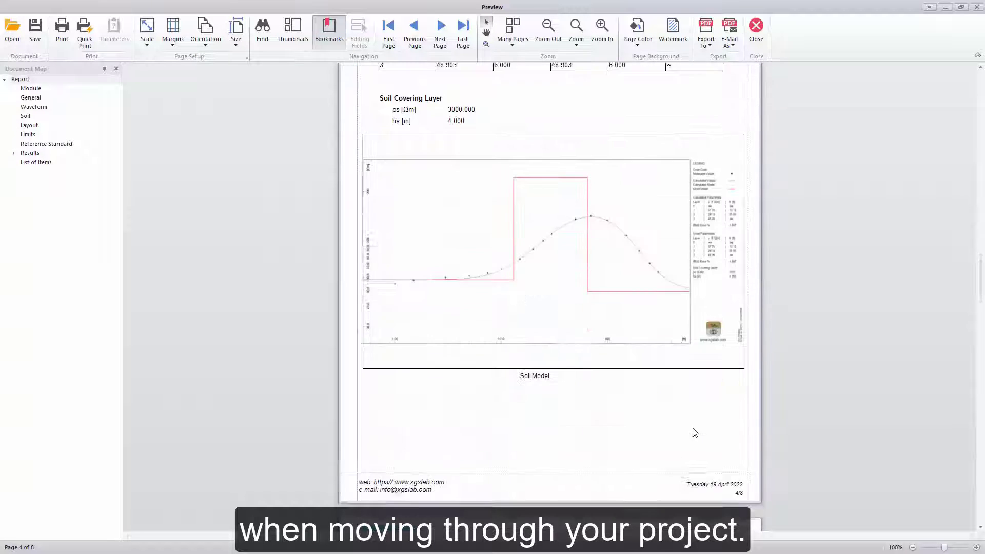
{"action": "scroll", "coordinate": [694, 433], "scroll_direction": "down", "scroll_amount": 6}
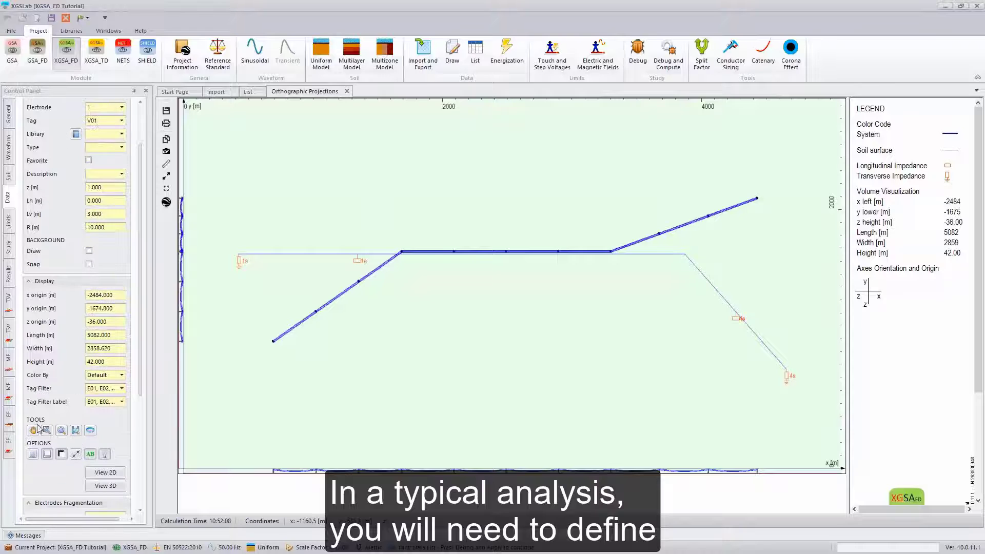
{"action": "left_click", "coordinate": [46, 430]}
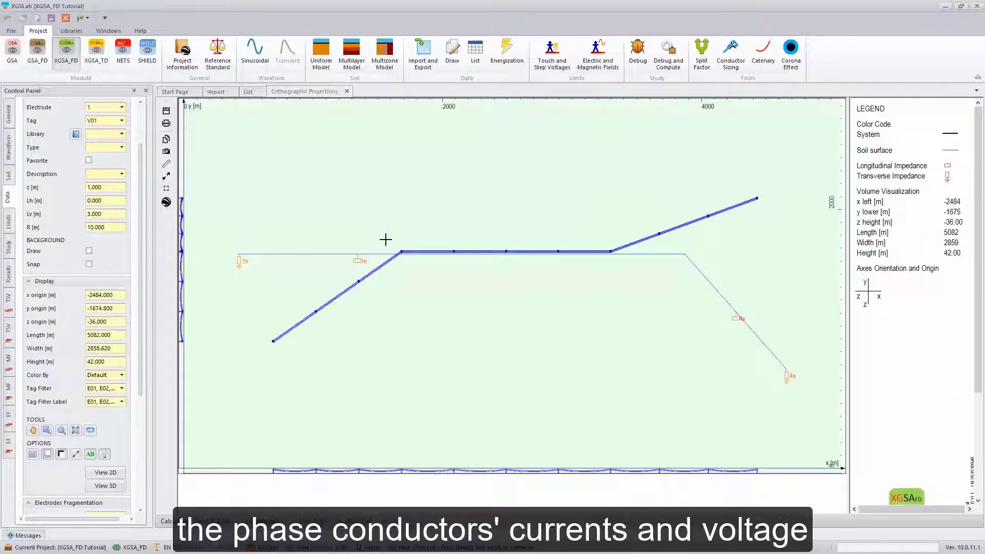
{"action": "left_click_drag", "start_coordinate": [388, 235], "coordinate": [455, 261]}
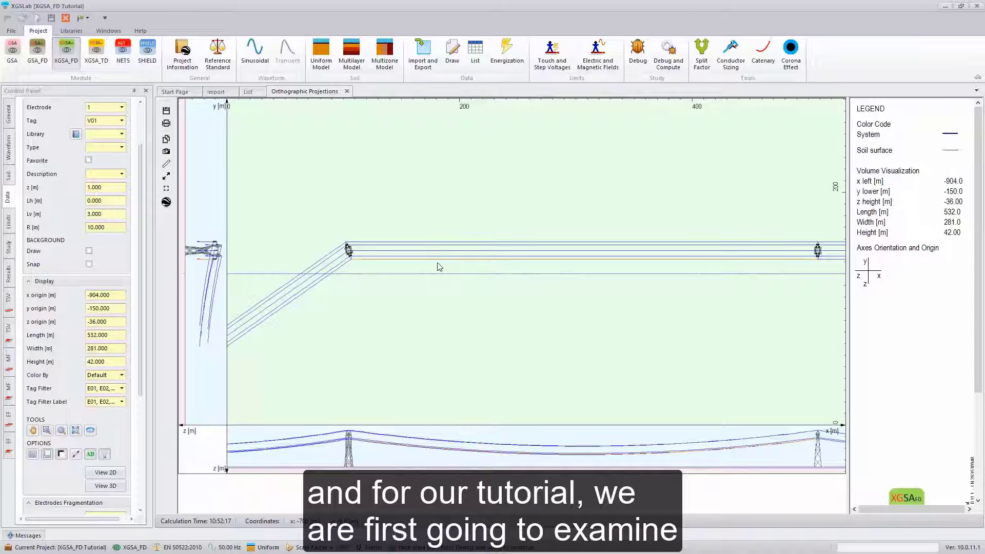
{"action": "right_click", "coordinate": [443, 271]}
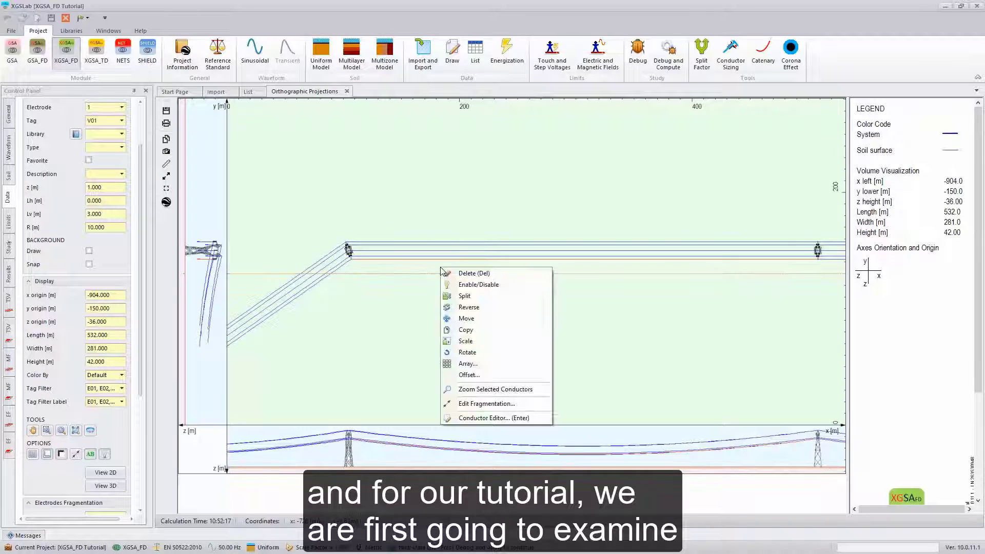
{"action": "left_click", "coordinate": [490, 420]}
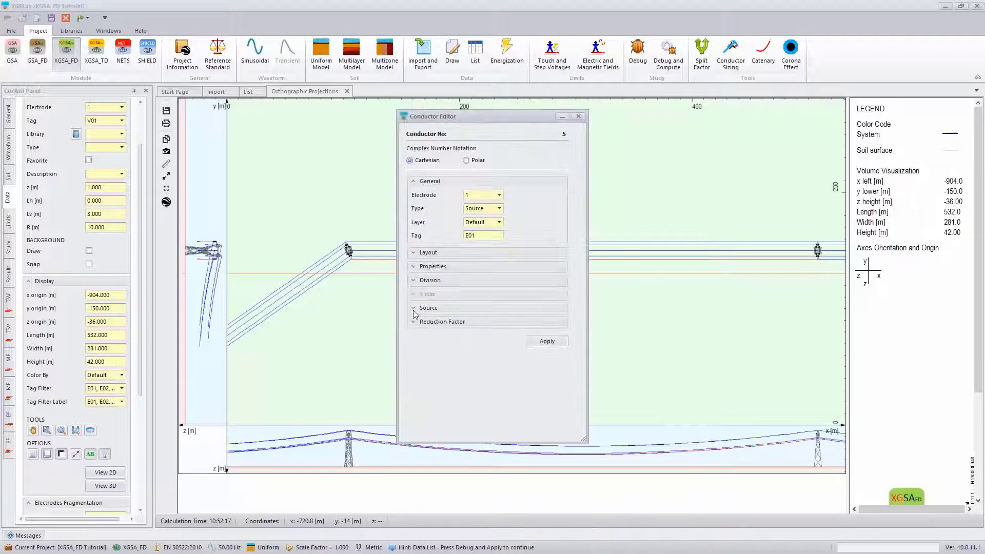
{"action": "left_click", "coordinate": [414, 309]}
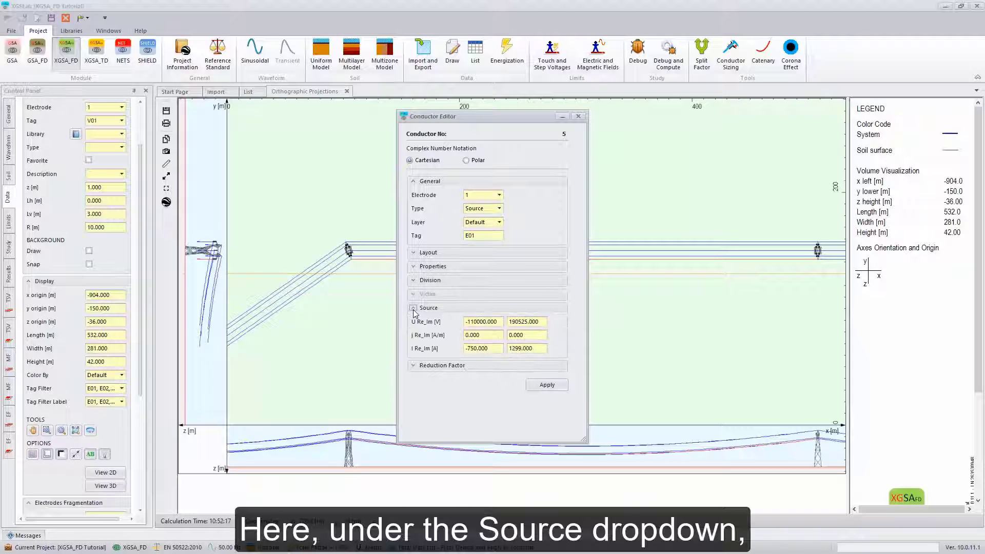
{"action": "left_click", "coordinate": [466, 160]}
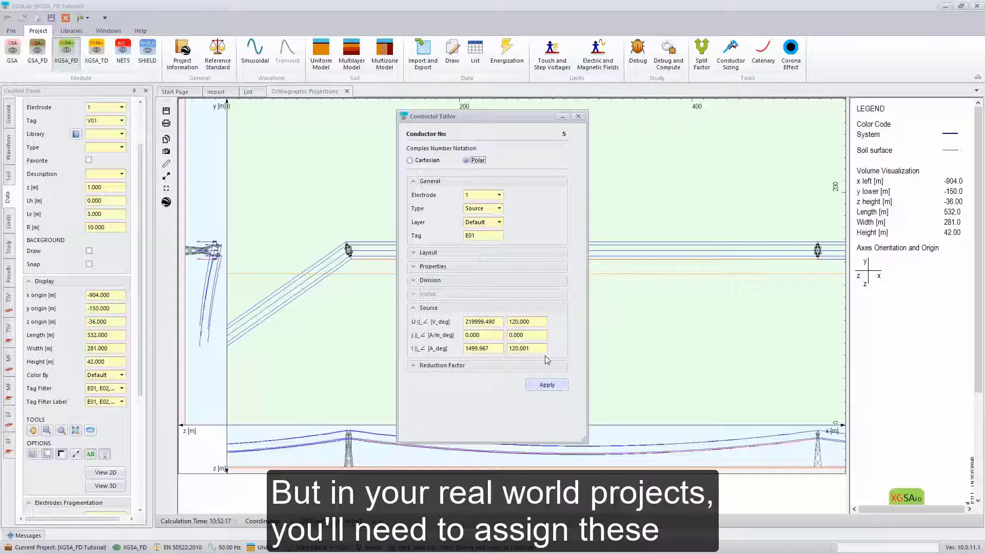
{"action": "left_click", "coordinate": [579, 117]}
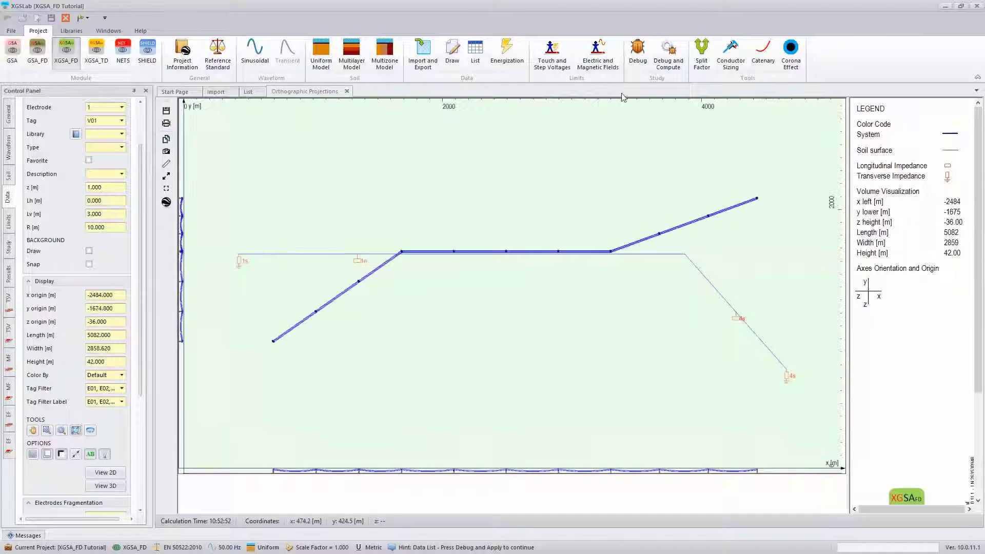
Compute the pipeline model and display its potential distribution as a 2D plot
{"action": "left_click", "coordinate": [668, 57]}
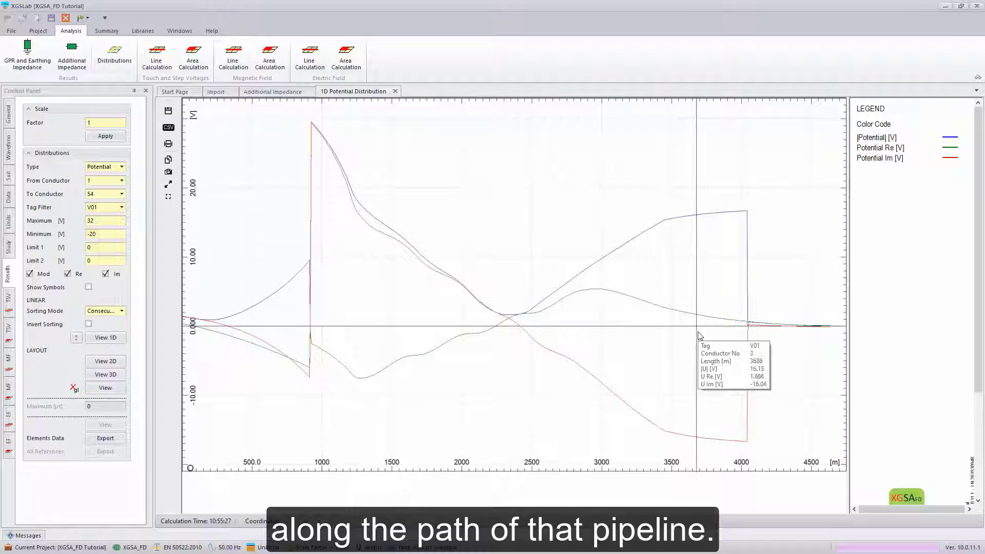
{"action": "left_click", "coordinate": [106, 361]}
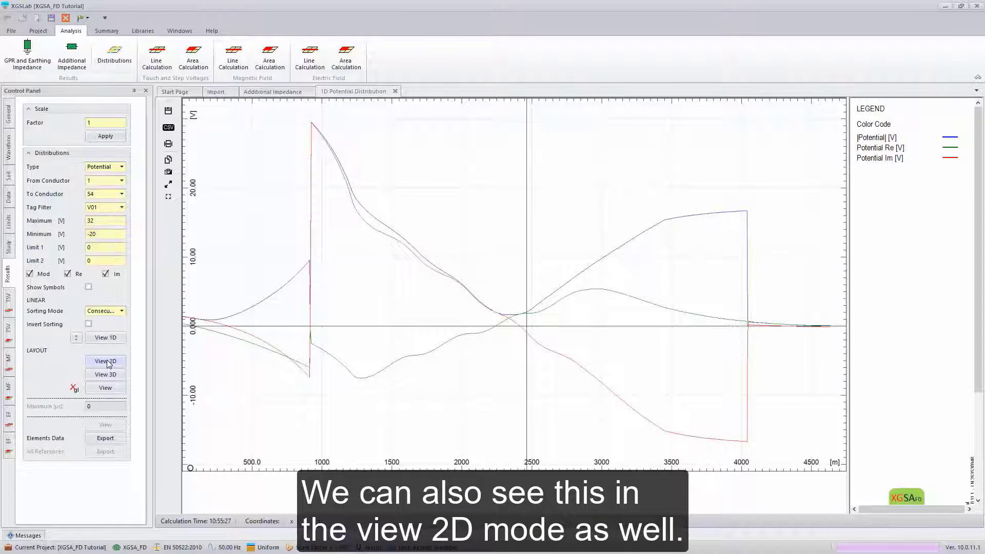
{"action": "left_click", "coordinate": [106, 361]}
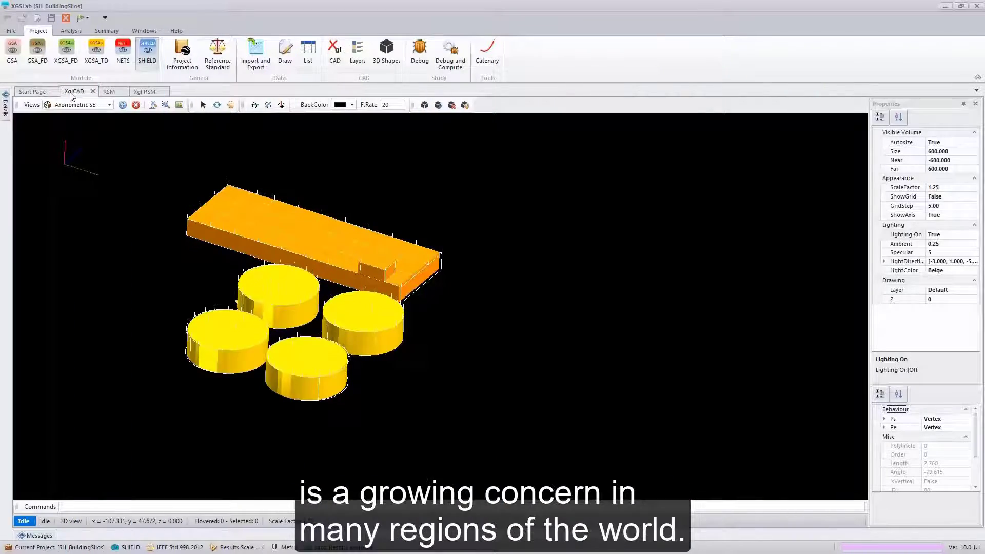
Show the rolling-sphere results for the silos, then the building's Protected plan and its 3D surface
{"action": "left_click", "coordinate": [144, 91]}
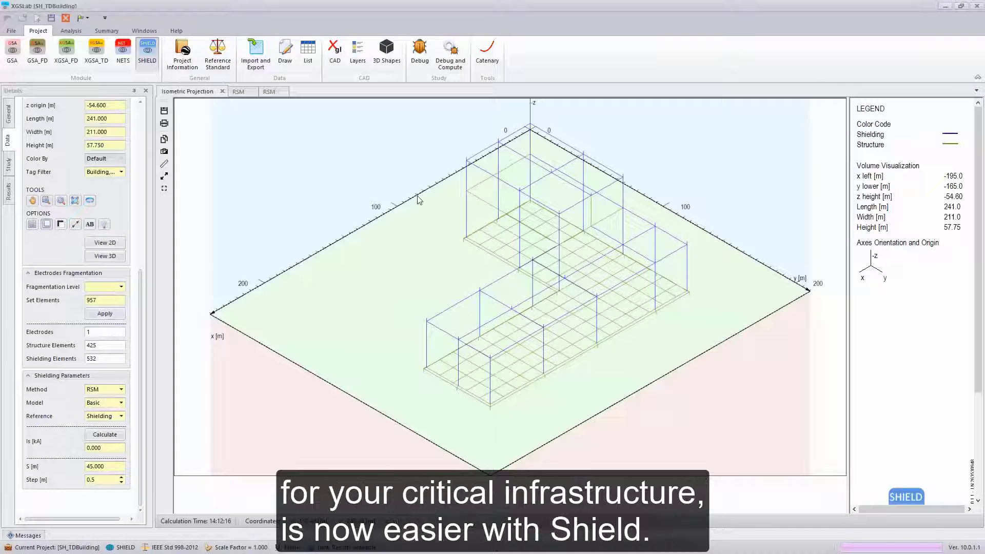
{"action": "left_click", "coordinate": [238, 93]}
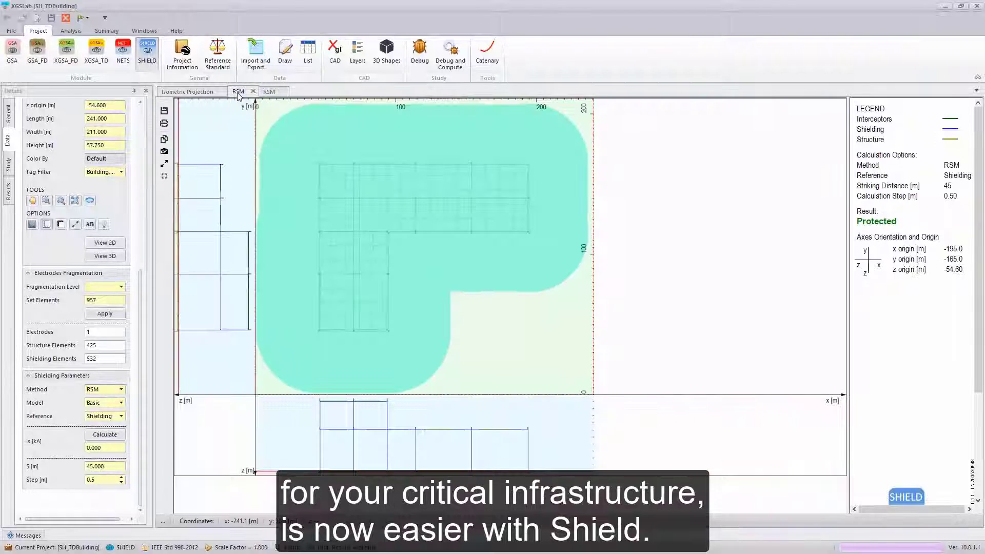
{"action": "left_click", "coordinate": [269, 92]}
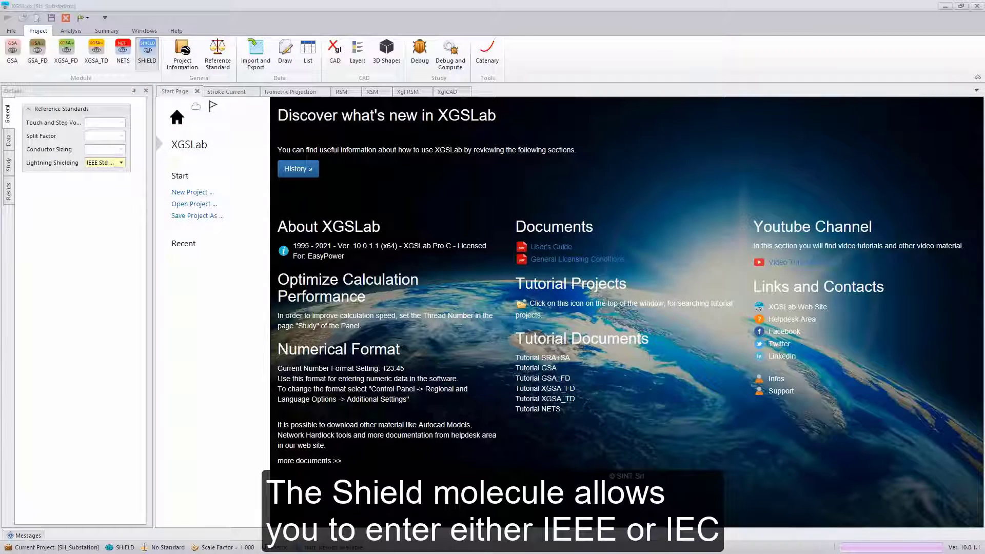
Keep IEEE Std 998-2012 for lightning shielding and display the SH_Substation model in 3D
{"action": "left_click", "coordinate": [121, 163]}
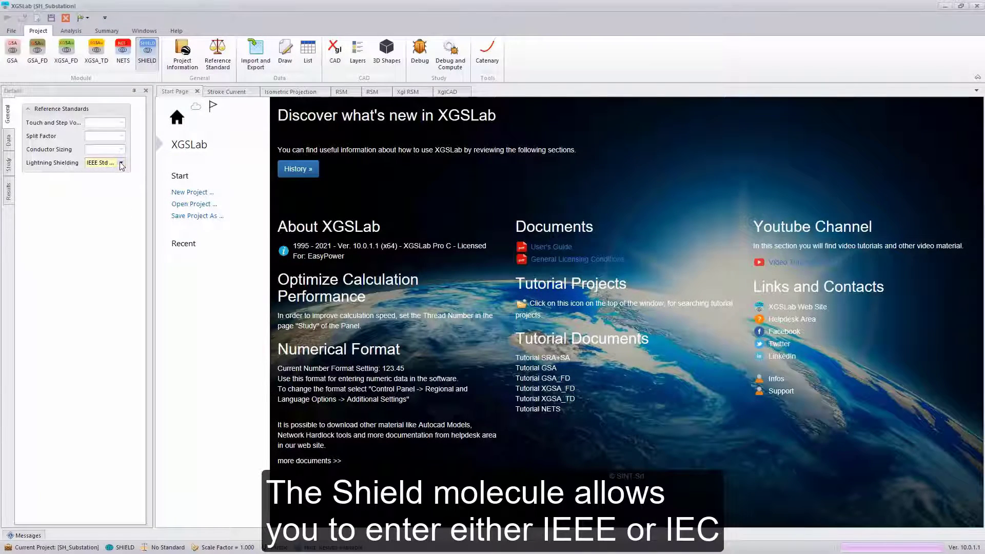
{"action": "left_click", "coordinate": [63, 177]}
{"action": "left_click", "coordinate": [9, 141]}
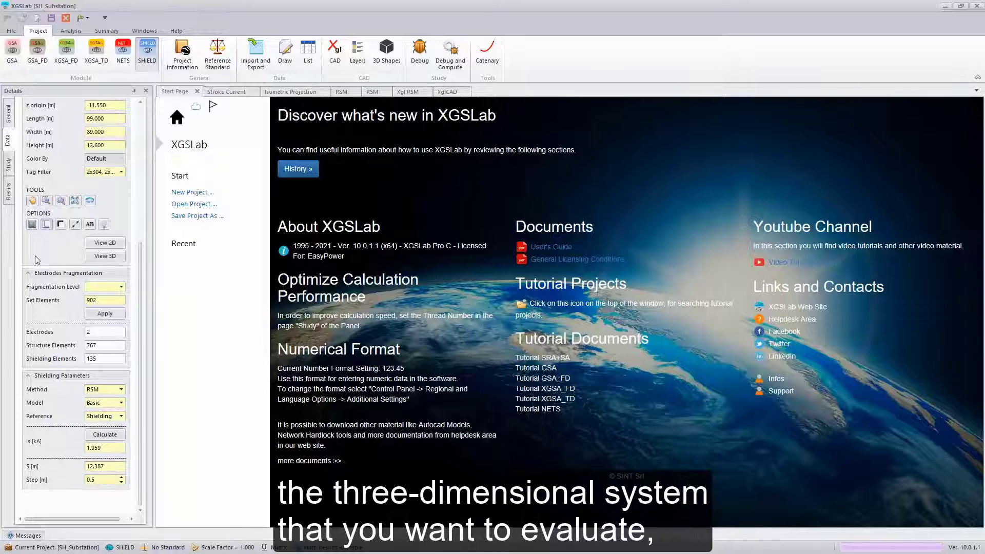
{"action": "left_click", "coordinate": [101, 256]}
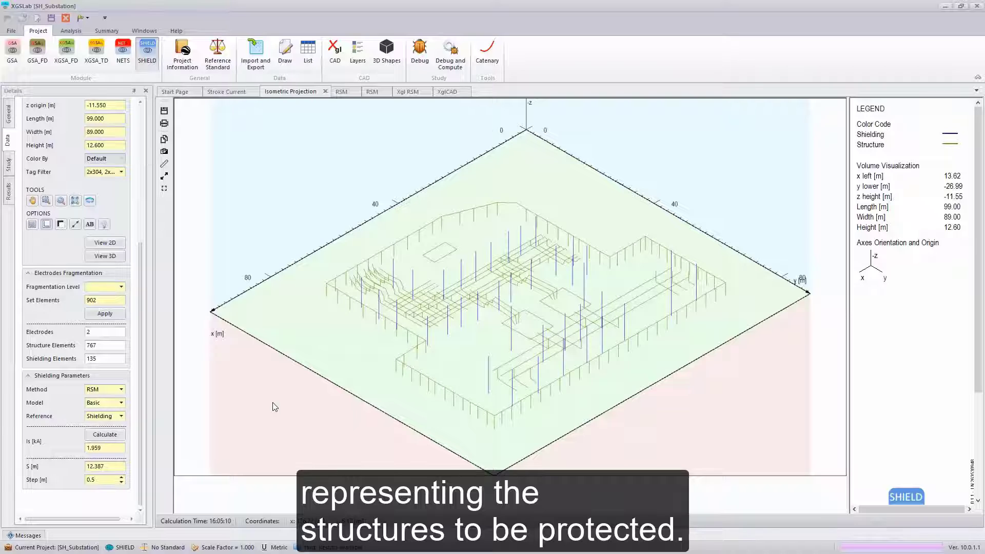
Keep RSM, compute stroke current and striking distance, and show the Not Protected rolling-sphere plan
{"action": "left_click", "coordinate": [122, 391]}
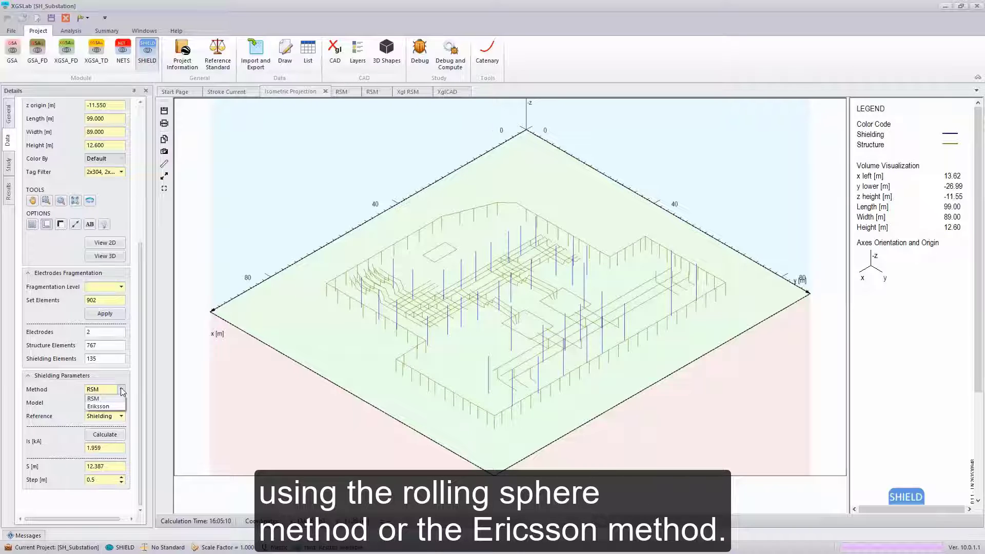
{"action": "left_click", "coordinate": [94, 399]}
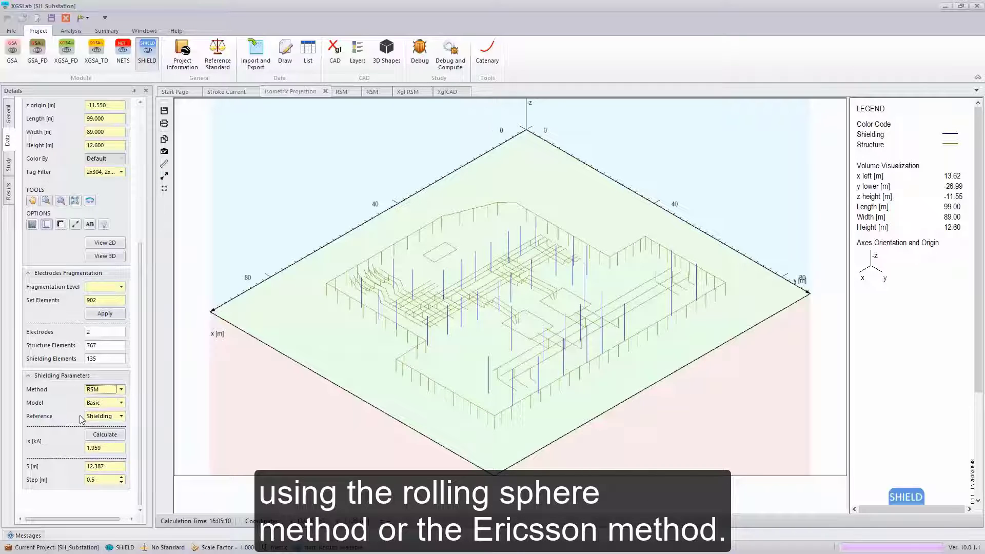
{"action": "left_click", "coordinate": [98, 436]}
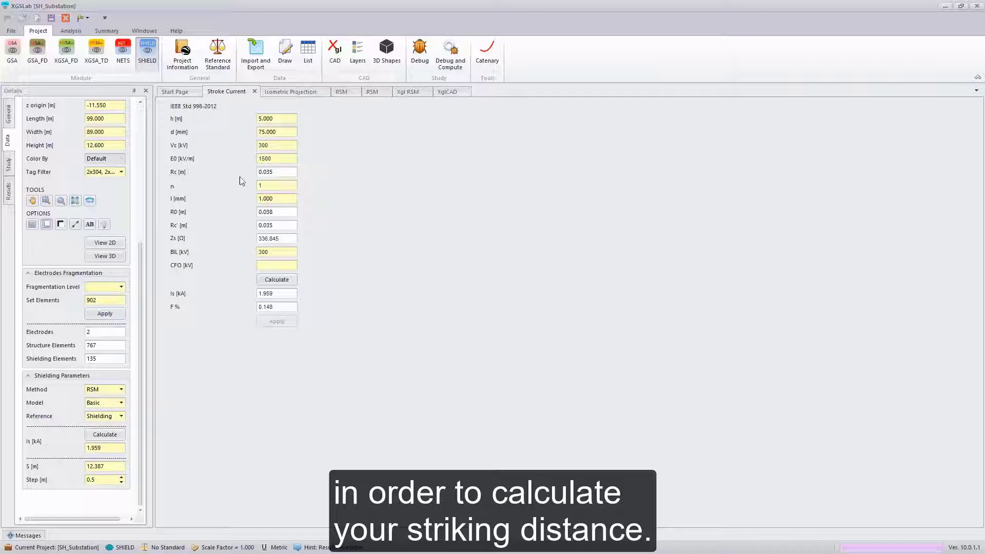
{"action": "left_click", "coordinate": [342, 93]}
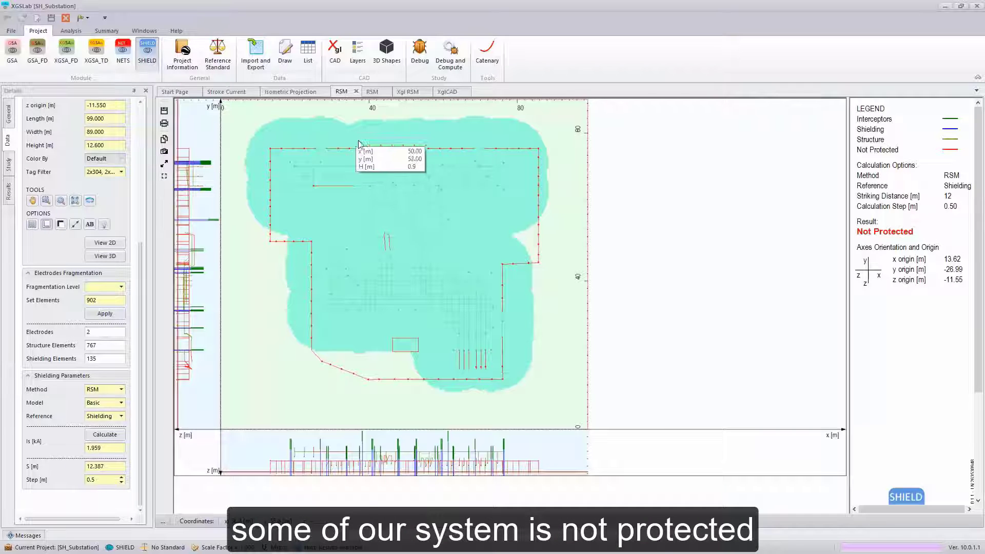
Display the rolling-sphere shielding result as a 3D model and set it rotating
{"action": "left_click", "coordinate": [372, 91]}
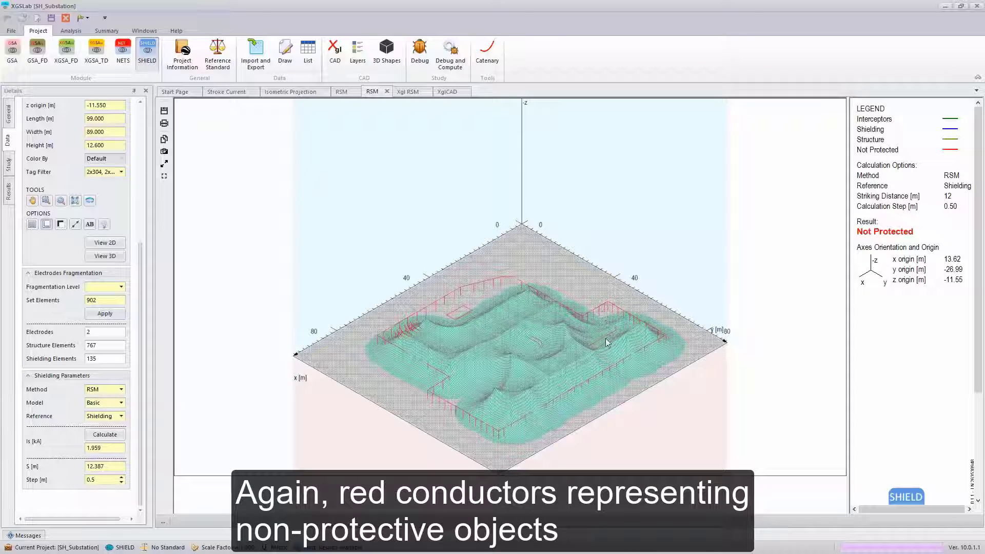
{"action": "left_click", "coordinate": [411, 94]}
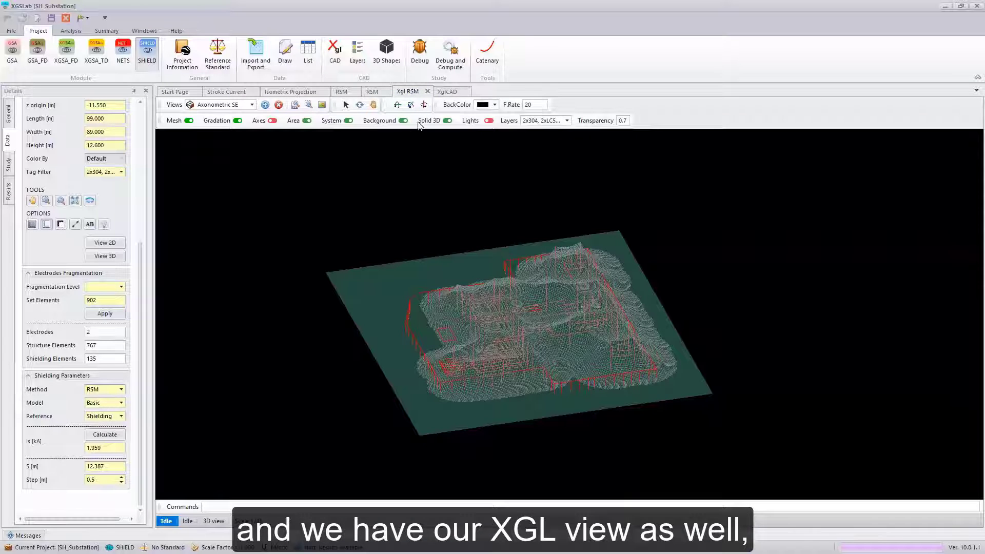
{"action": "left_click", "coordinate": [424, 104]}
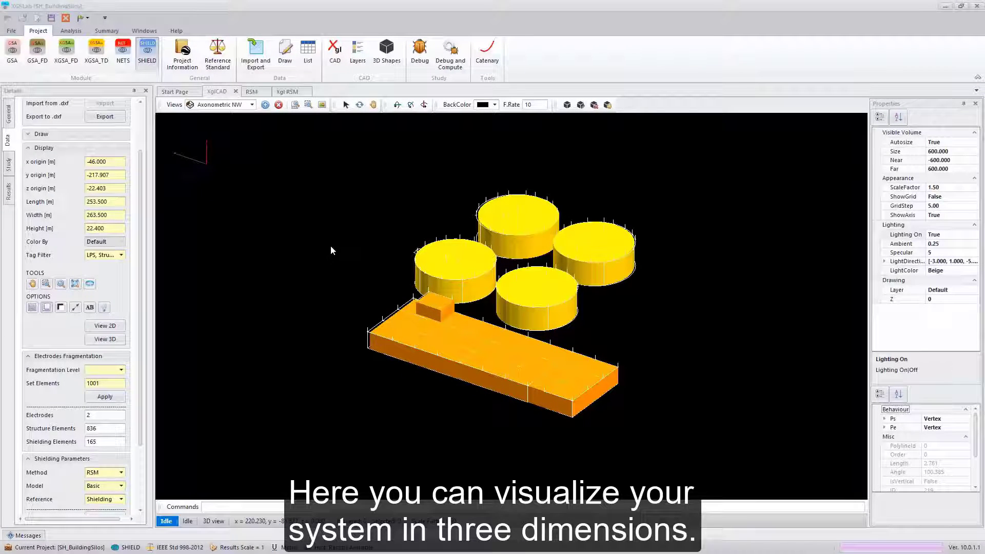
Create a red Sphere-type shape named 'sphere' with radius 50 in the 3D scene
{"action": "left_click", "coordinate": [567, 105]}
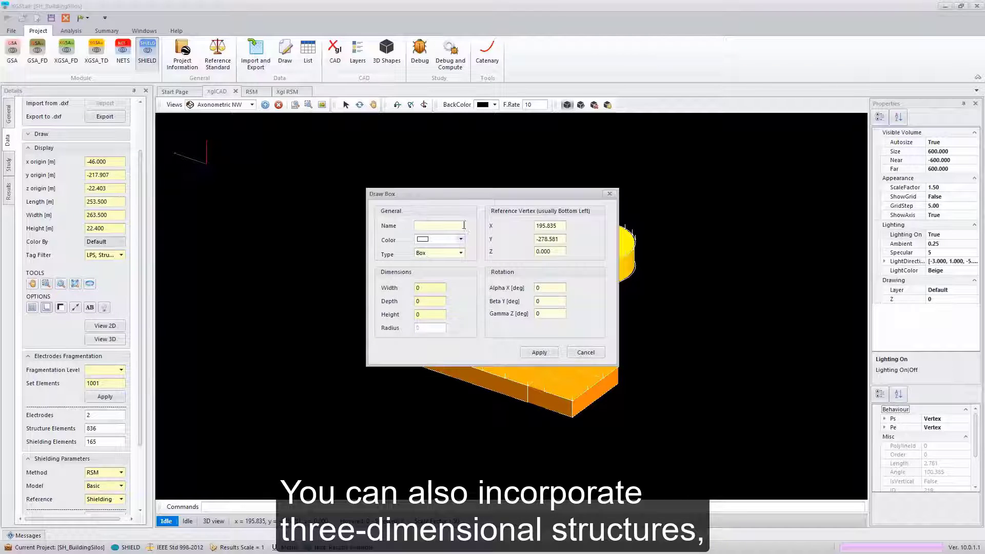
{"action": "type", "text": "sphere"}
{"action": "left_click", "coordinate": [461, 239]}
{"action": "left_click", "coordinate": [432, 286]}
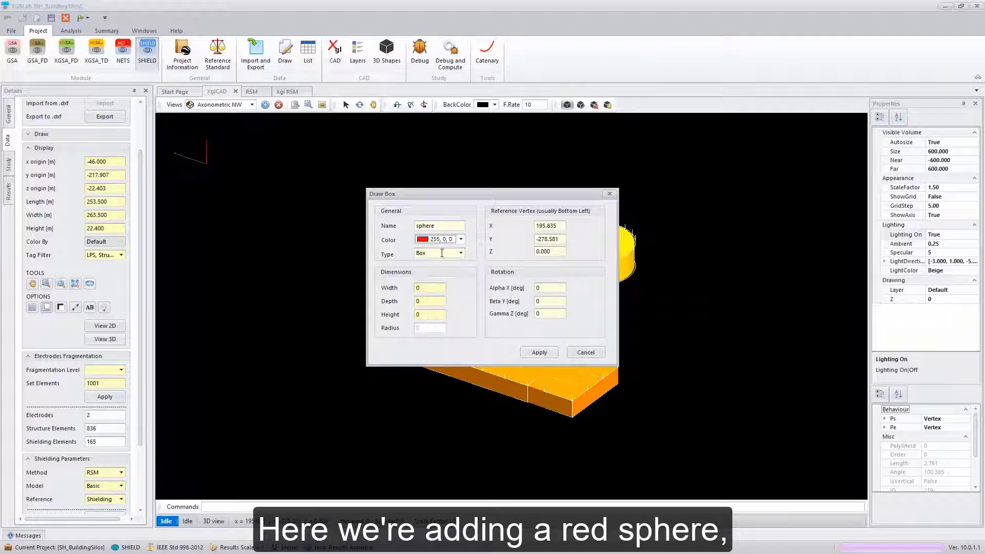
{"action": "left_click", "coordinate": [462, 254]}
{"action": "left_click", "coordinate": [431, 269]}
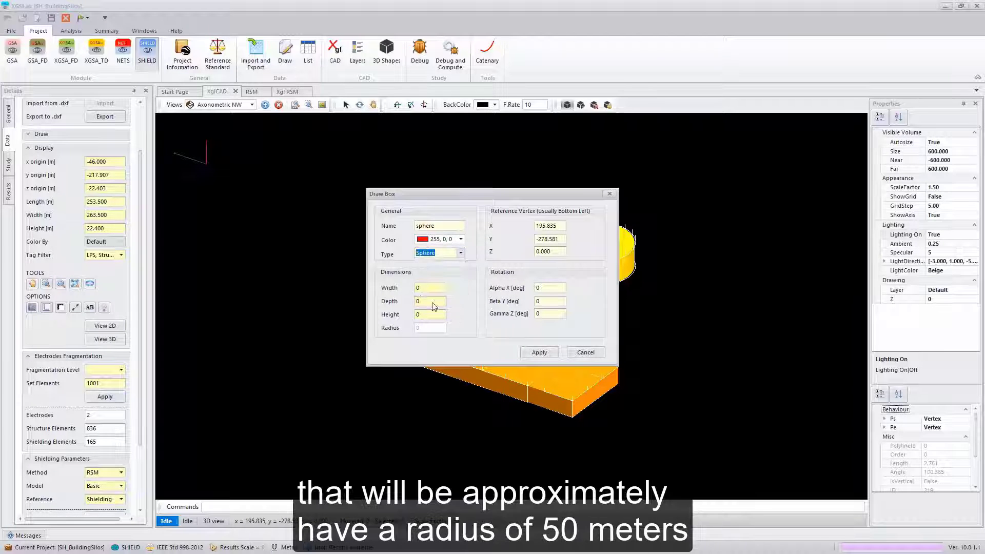
{"action": "left_click", "coordinate": [426, 328]}
{"action": "key", "text": "BackSpace"}
{"action": "type", "text": "50"}
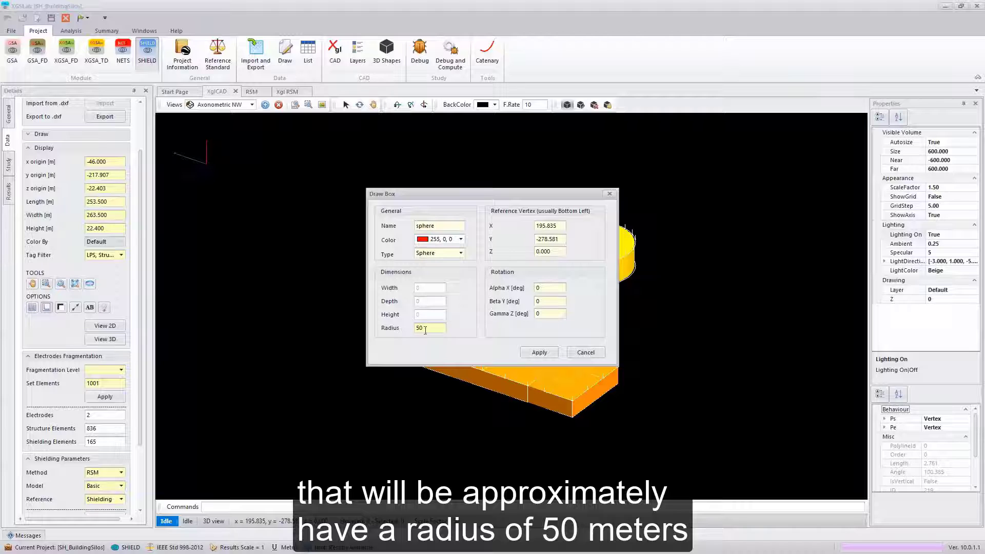
{"action": "left_click", "coordinate": [539, 352]}
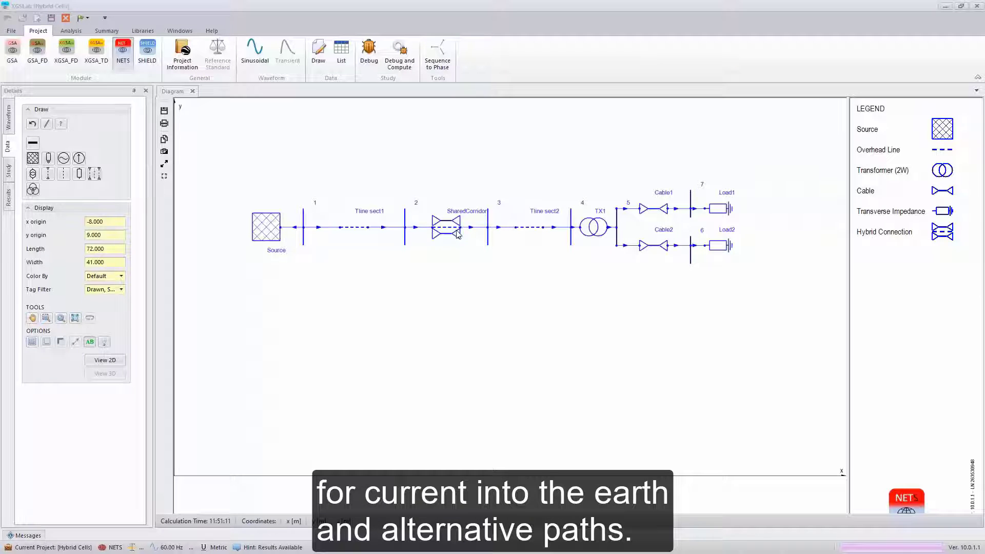
Inspect the SharedCorridor cell details down to its link table, then close them
{"action": "left_click", "coordinate": [458, 235]}
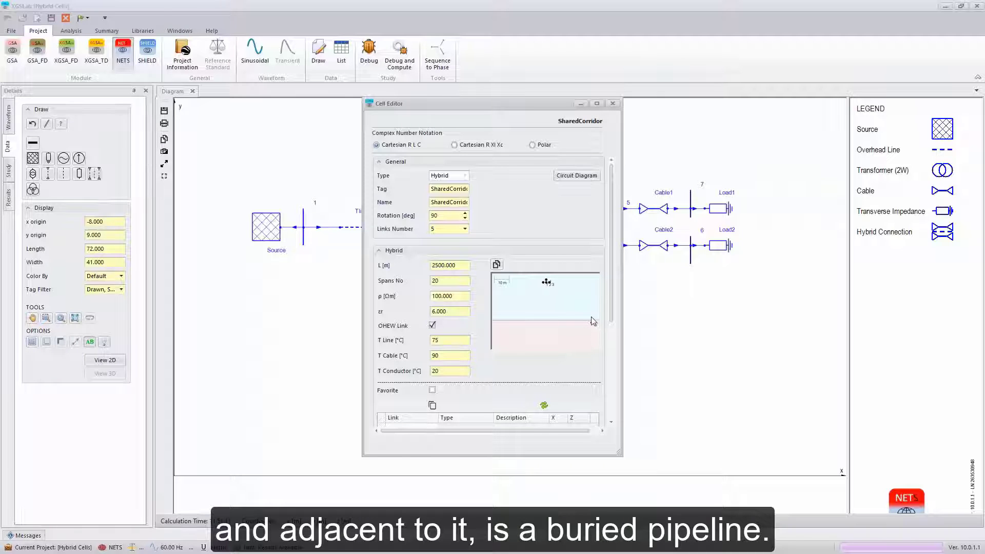
{"action": "scroll", "coordinate": [590, 330], "scroll_direction": "down", "scroll_amount": 2}
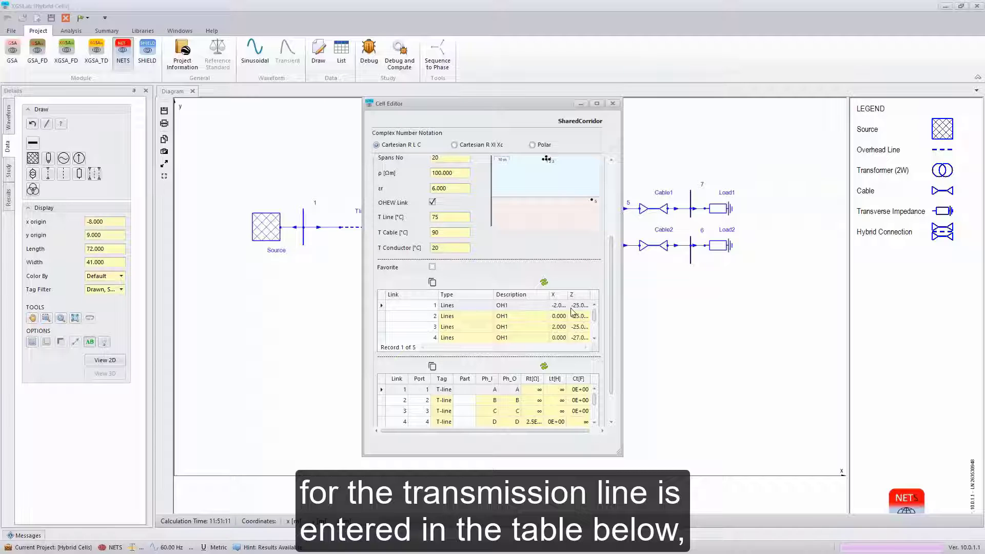
{"action": "scroll", "coordinate": [597, 340], "scroll_direction": "down", "scroll_amount": 1}
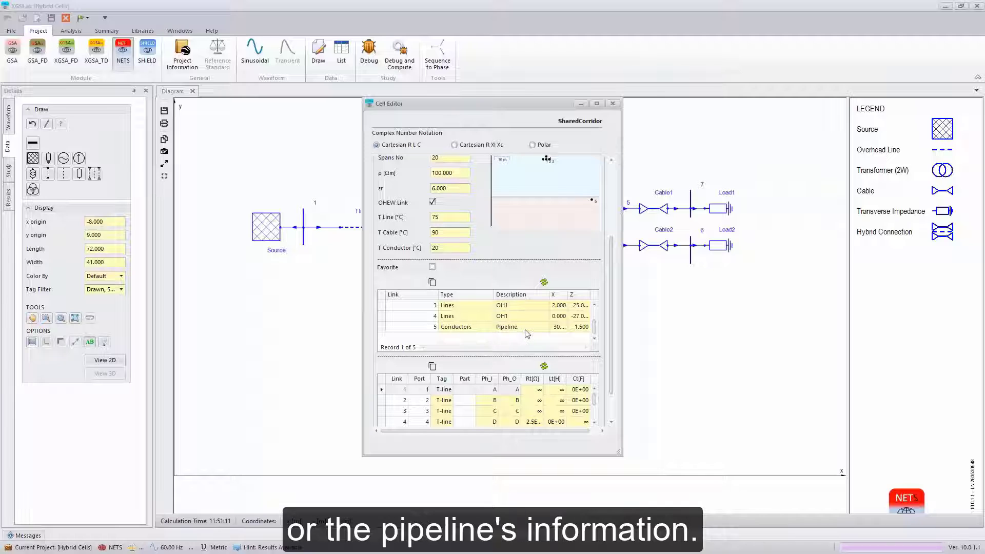
{"action": "key", "text": "Escape"}
Plot the SharedCorridor current profile, then the potential profile along the pipeline at port 5
{"action": "left_click", "coordinate": [8, 198]}
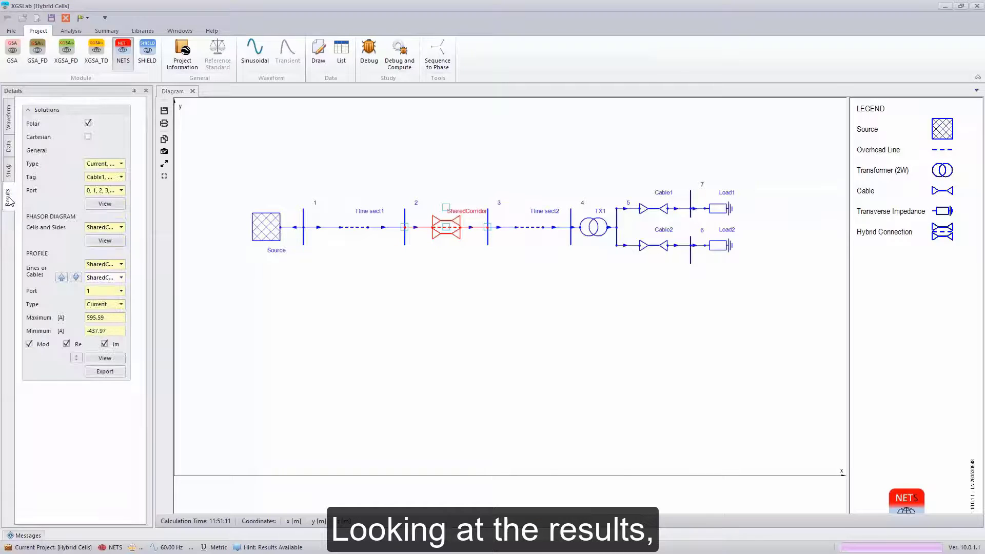
{"action": "left_click", "coordinate": [121, 359]}
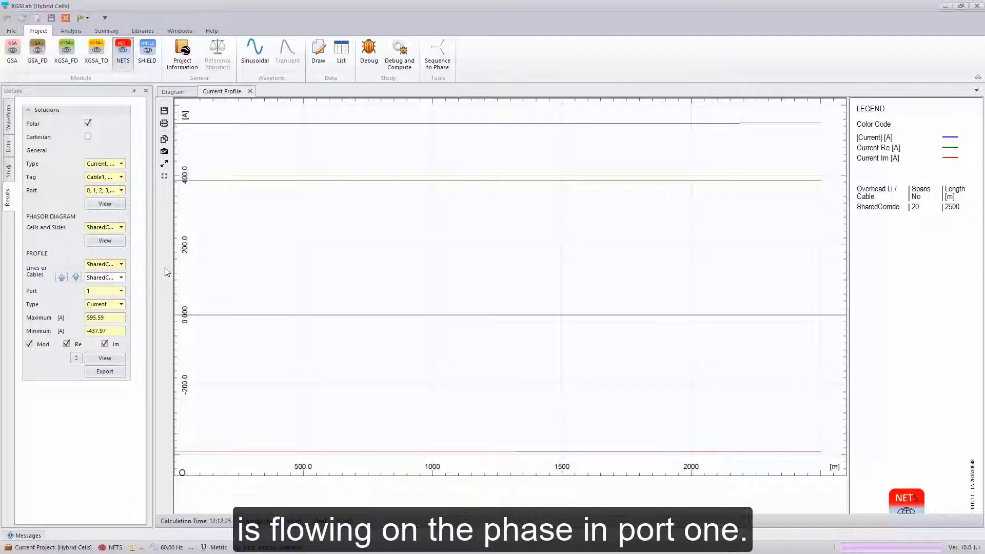
{"action": "left_click", "coordinate": [122, 292]}
{"action": "left_click", "coordinate": [90, 330]}
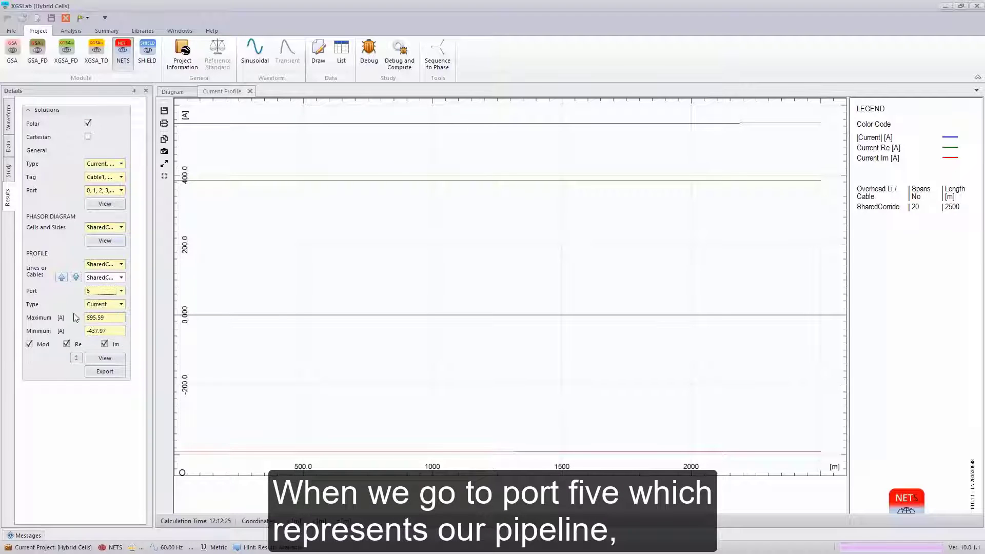
{"action": "left_click", "coordinate": [122, 305]}
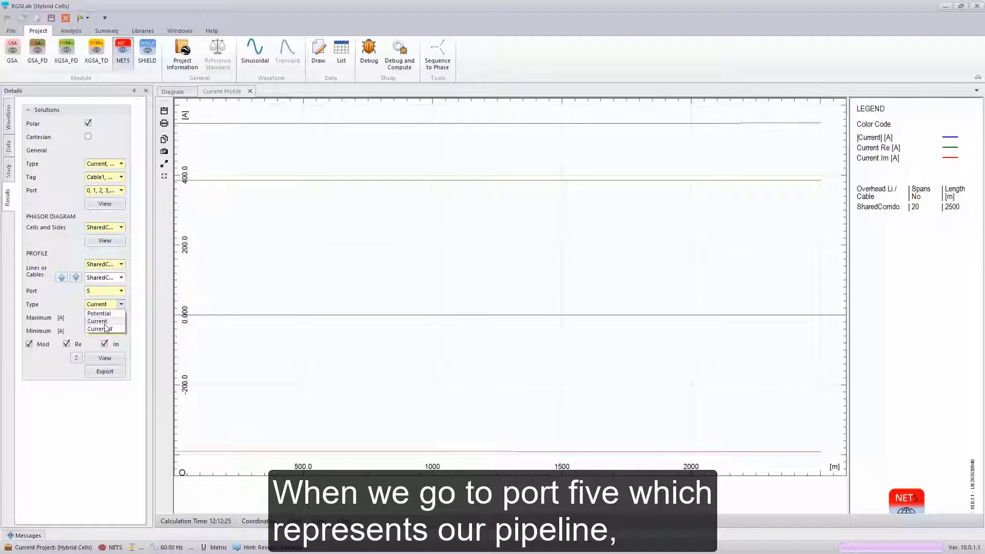
{"action": "left_click", "coordinate": [98, 314]}
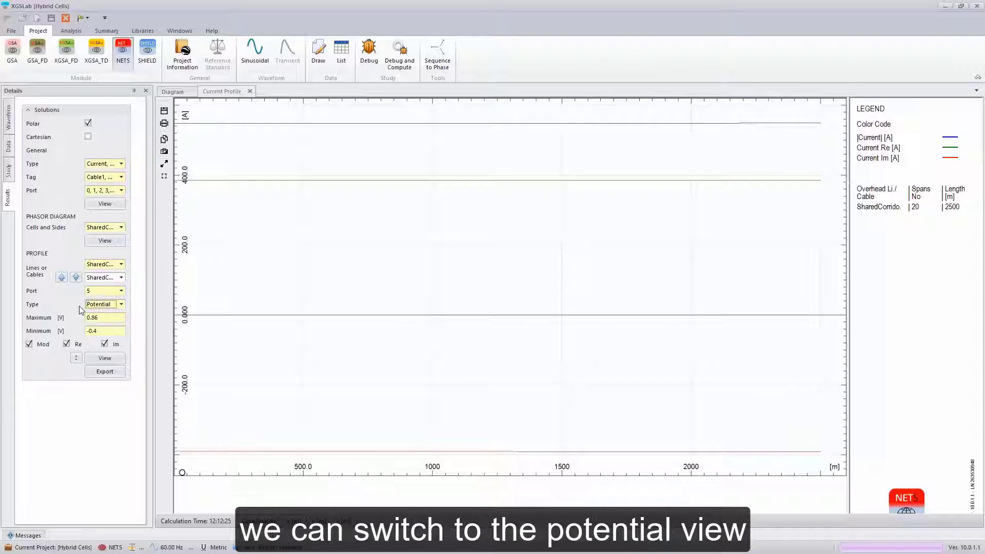
{"action": "left_click", "coordinate": [101, 358]}
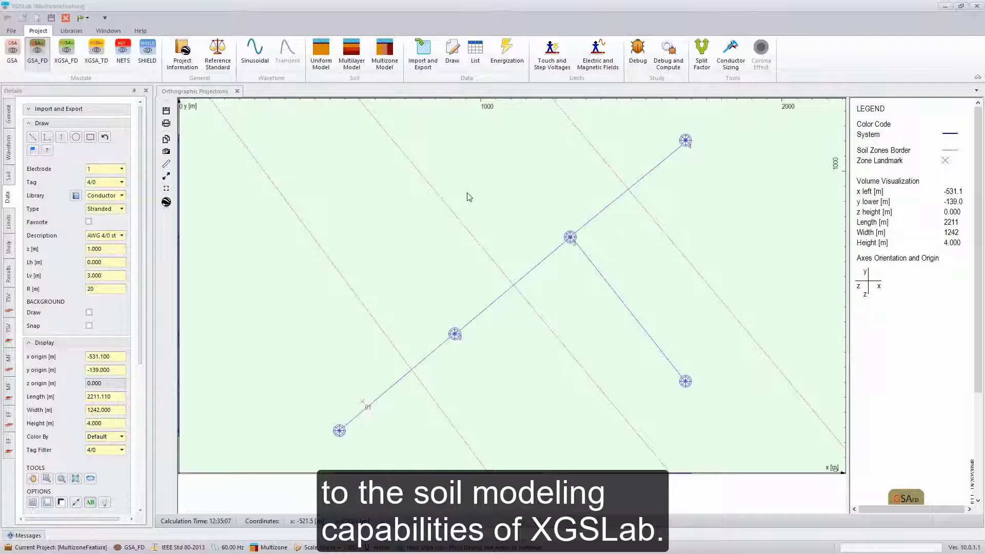
Add soil zone 5 with 500 Ω·m resistivity and place its landmark near the lower-right electrode
{"action": "left_click", "coordinate": [384, 52]}
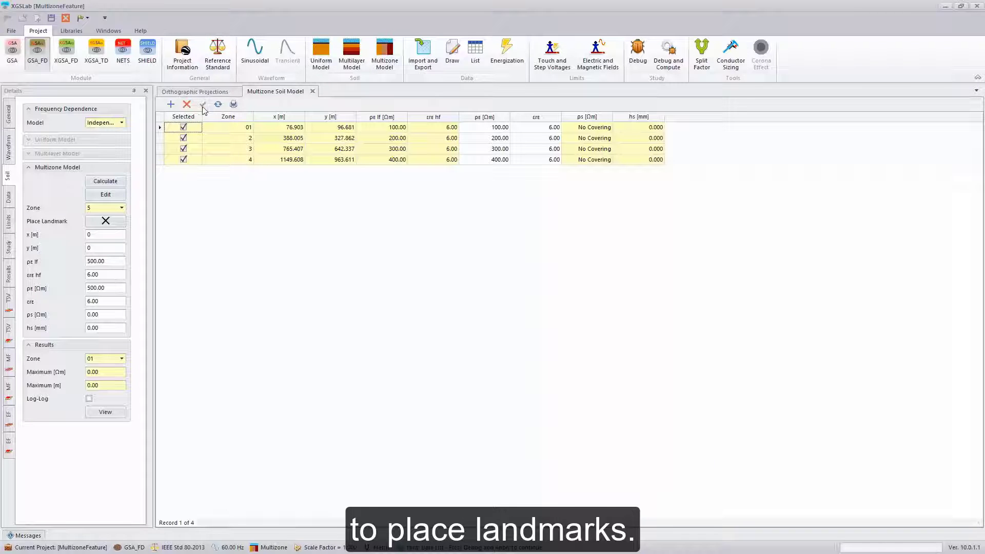
{"action": "left_click", "coordinate": [172, 106]}
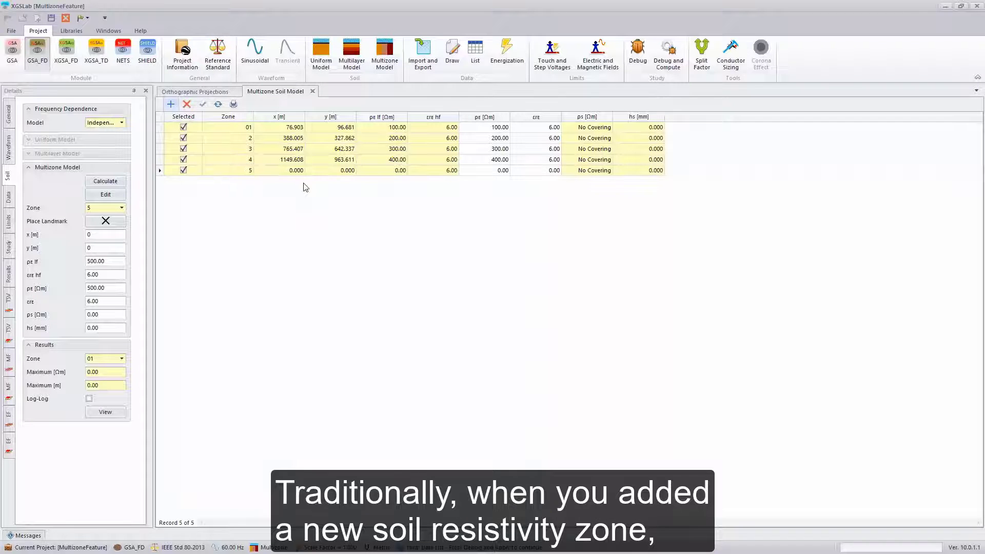
{"action": "left_click", "coordinate": [387, 171]}
{"action": "type", "text": "500"}
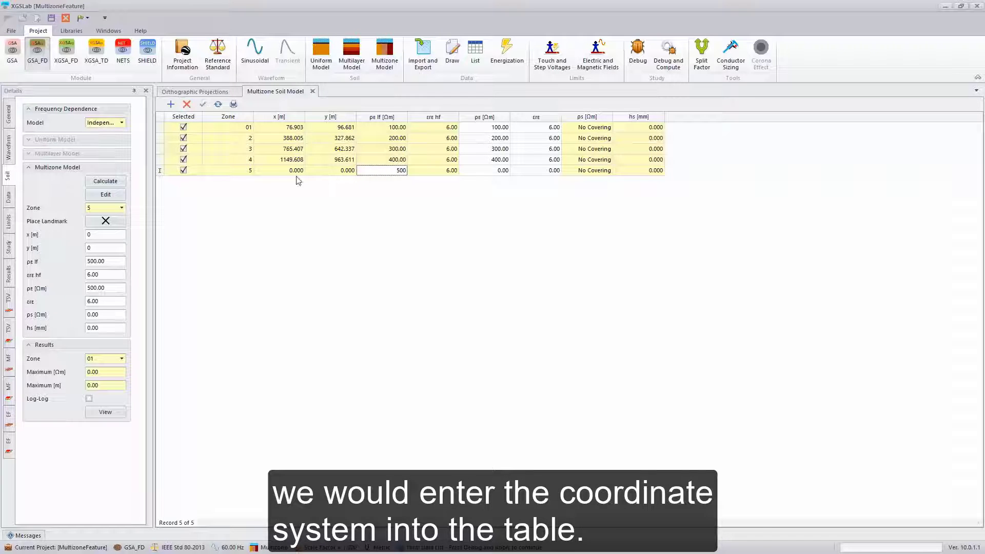
{"action": "left_click", "coordinate": [202, 104]}
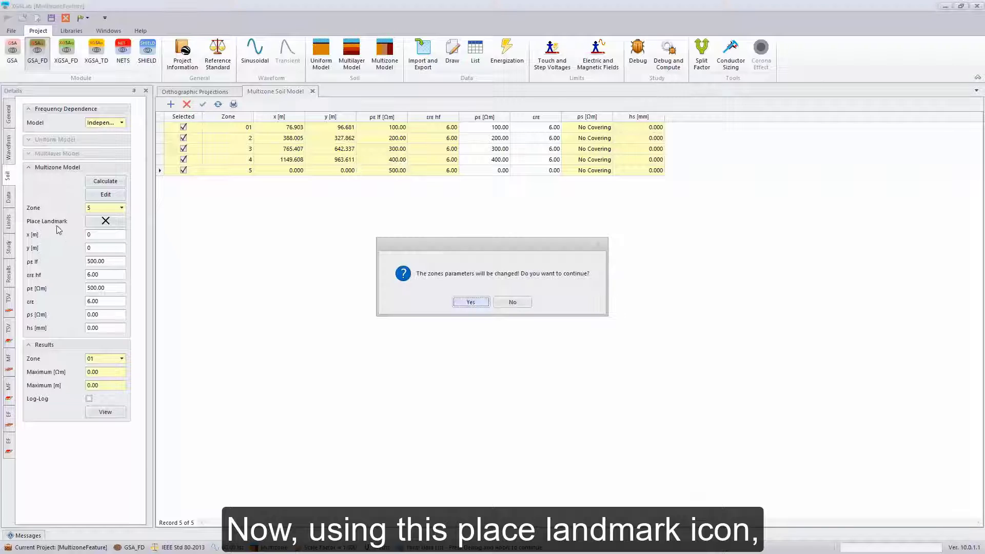
{"action": "left_click", "coordinate": [469, 302]}
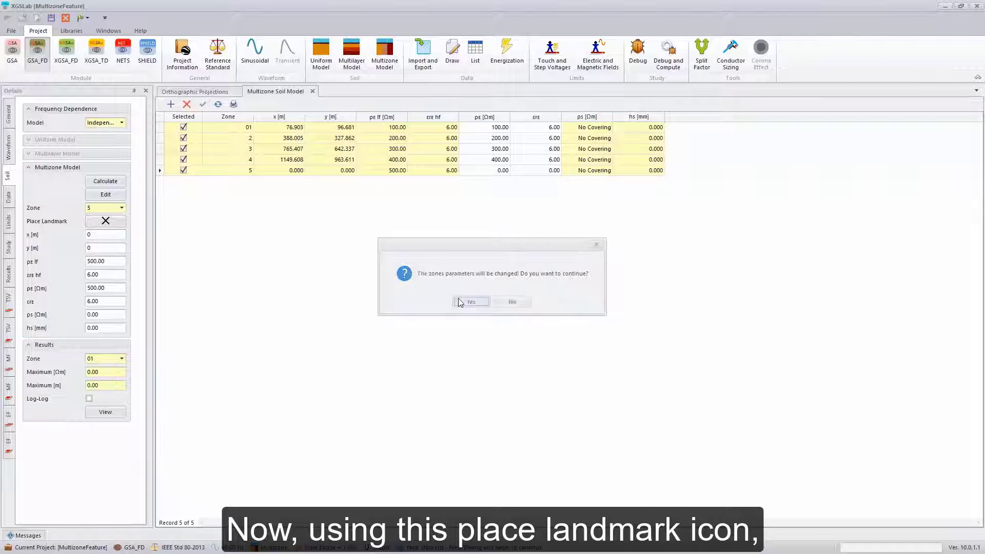
{"action": "left_click", "coordinate": [104, 224]}
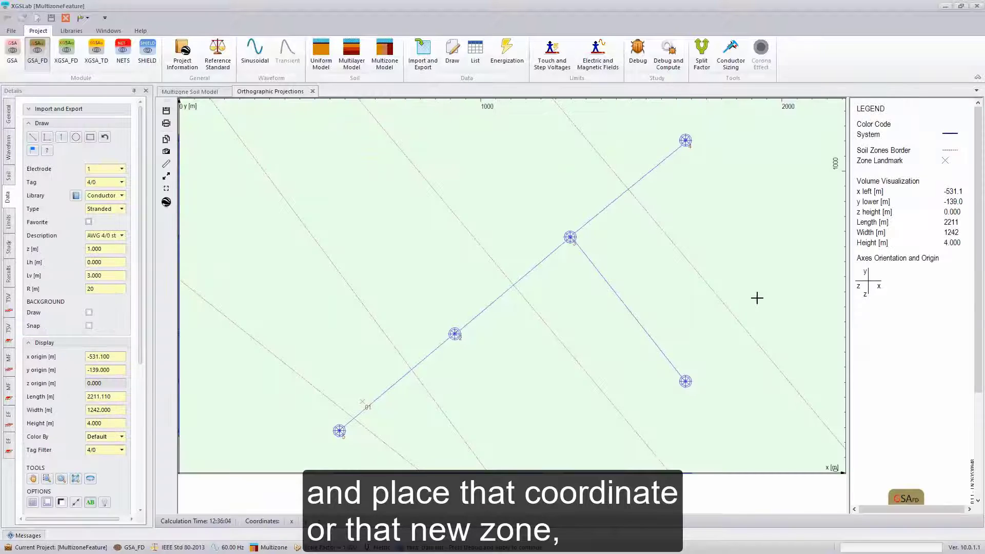
{"action": "left_click", "coordinate": [685, 381]}
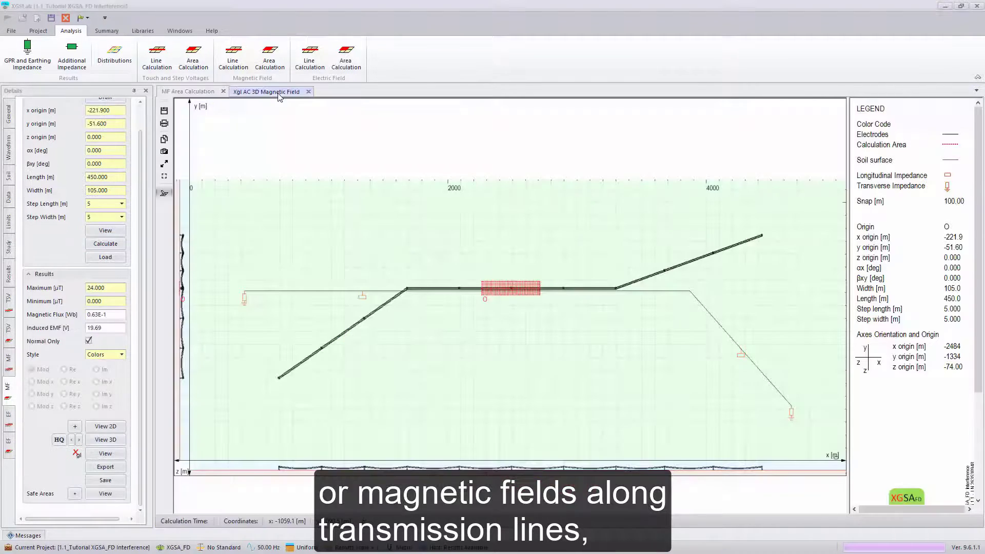
Open the Xgl AC 3D Magnetic Field view of the interference study
{"action": "left_click", "coordinate": [267, 91]}
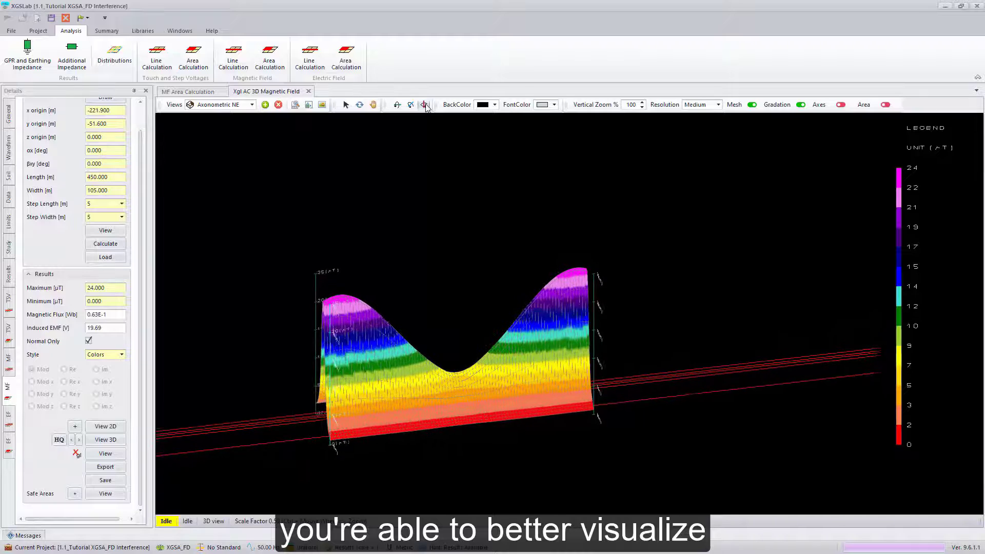